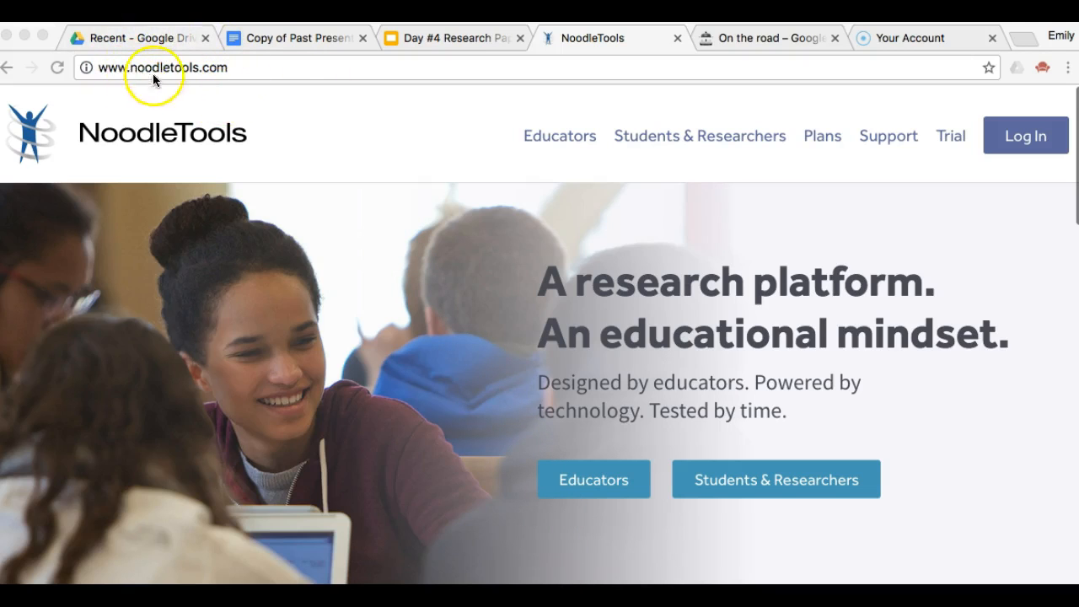
# Sign in to the NoodleTools account with the saved credentials
pyautogui.click(1024, 140)
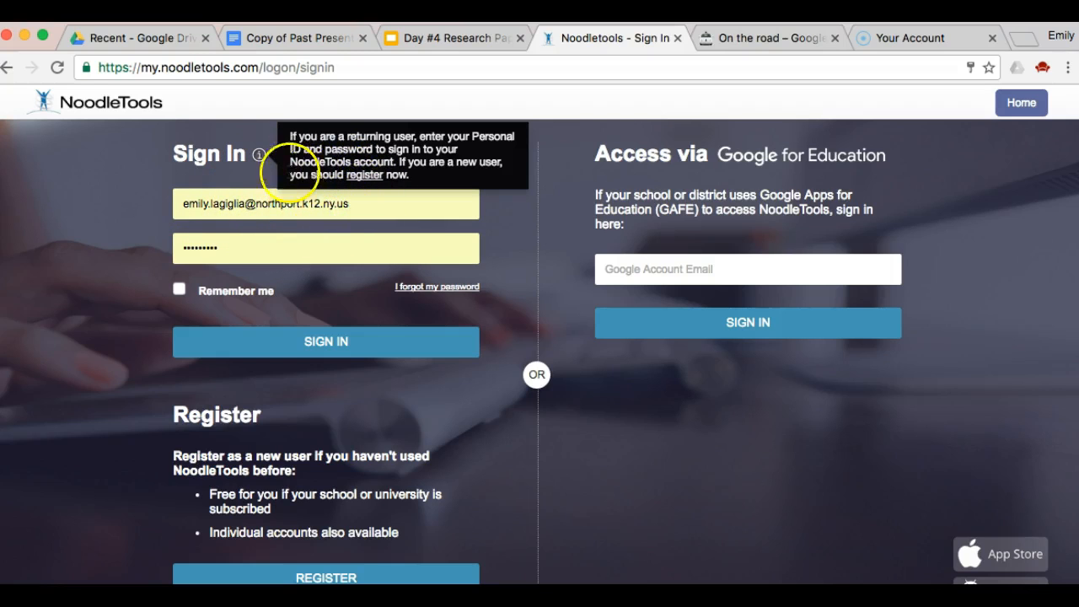
pyautogui.click(249, 247)
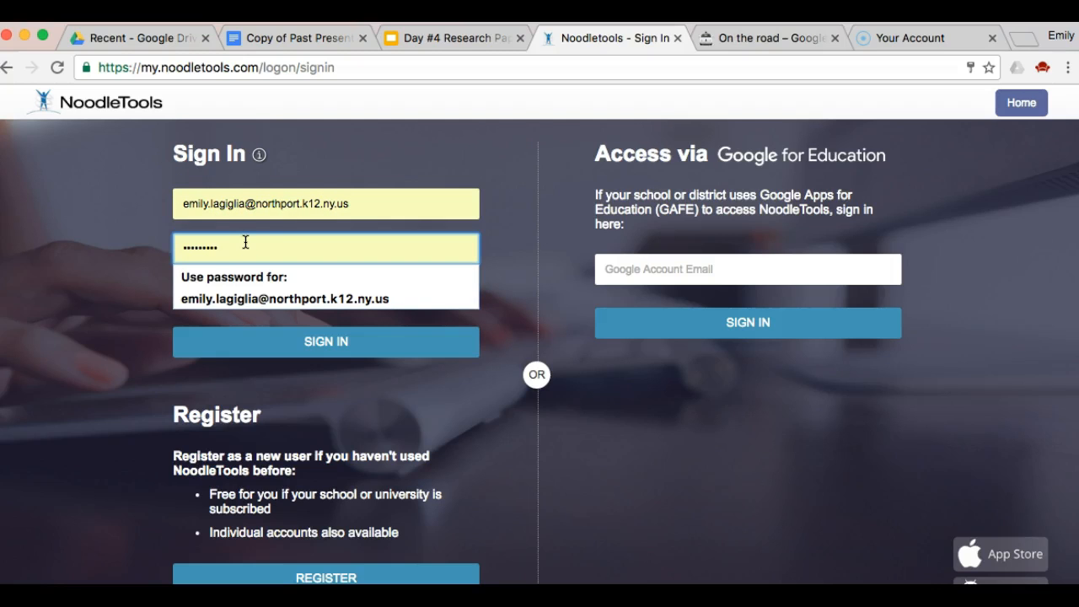
pyautogui.click(324, 348)
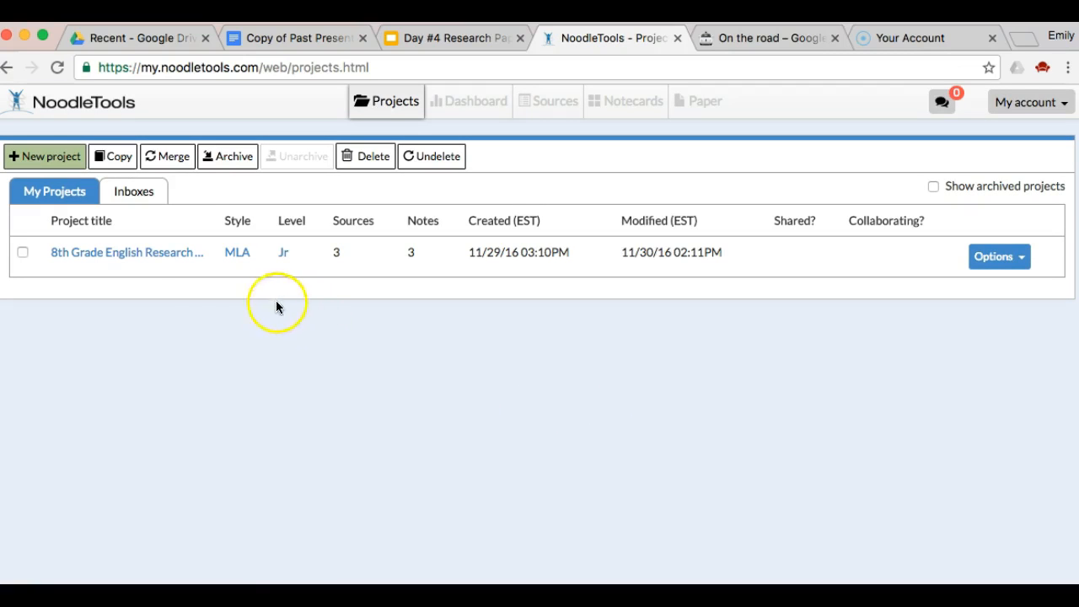
# Open the 8th Grade English Research Paper project, check its sources, and go to its notecards
pyautogui.click(128, 253)
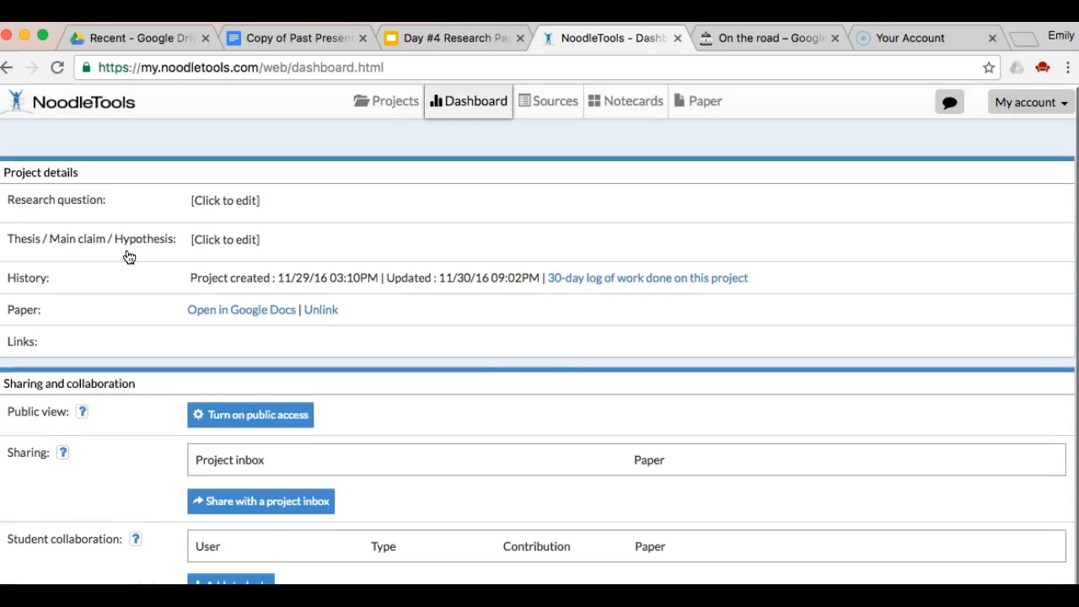
pyautogui.click(546, 107)
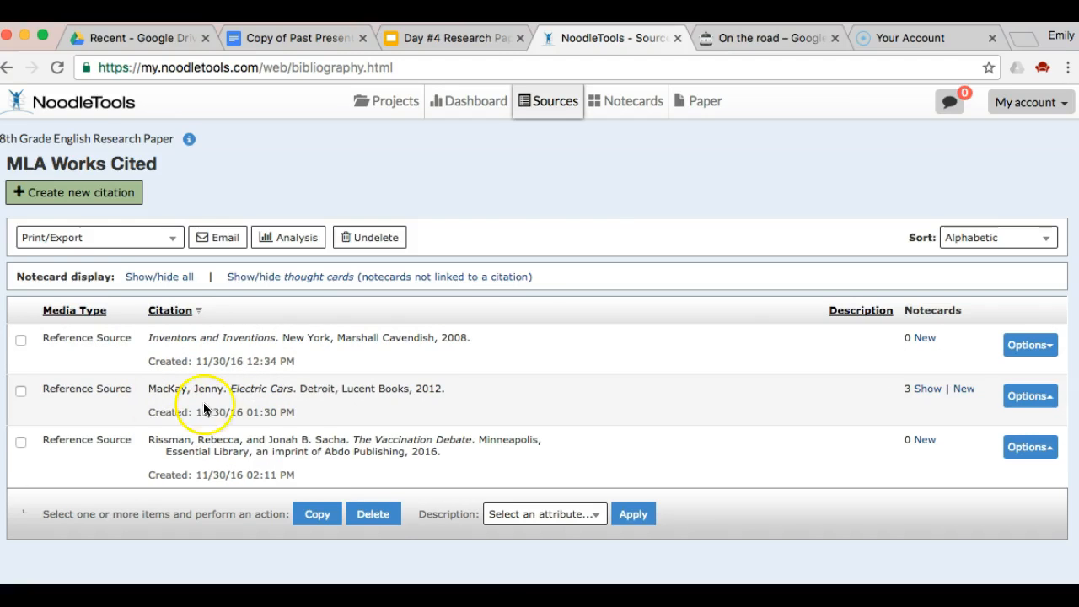
pyautogui.click(625, 102)
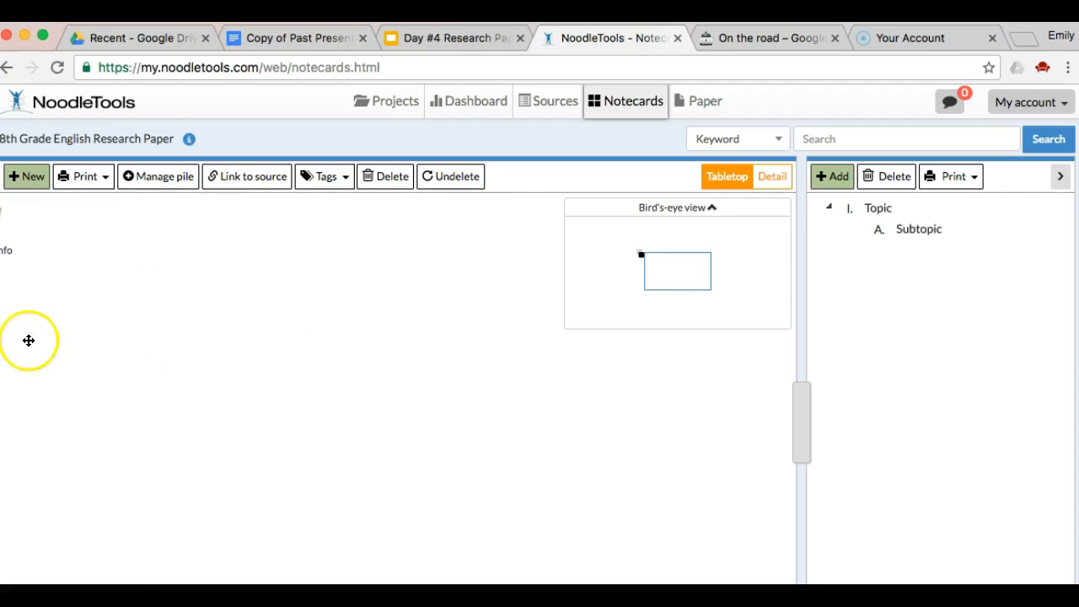
# Bring the notecards into view on the tabletop and preview the "How does it work?" card and the Background info pile
pyautogui.moveTo(12, 262); pyautogui.dragTo(231, 363)
pyautogui.click(201, 341)
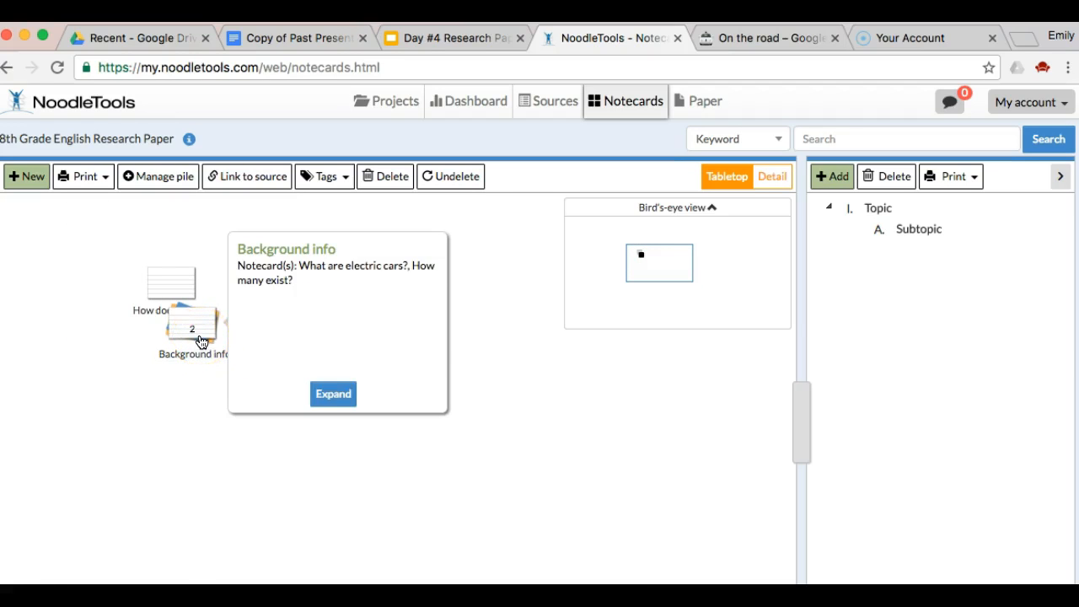
pyautogui.click(181, 288)
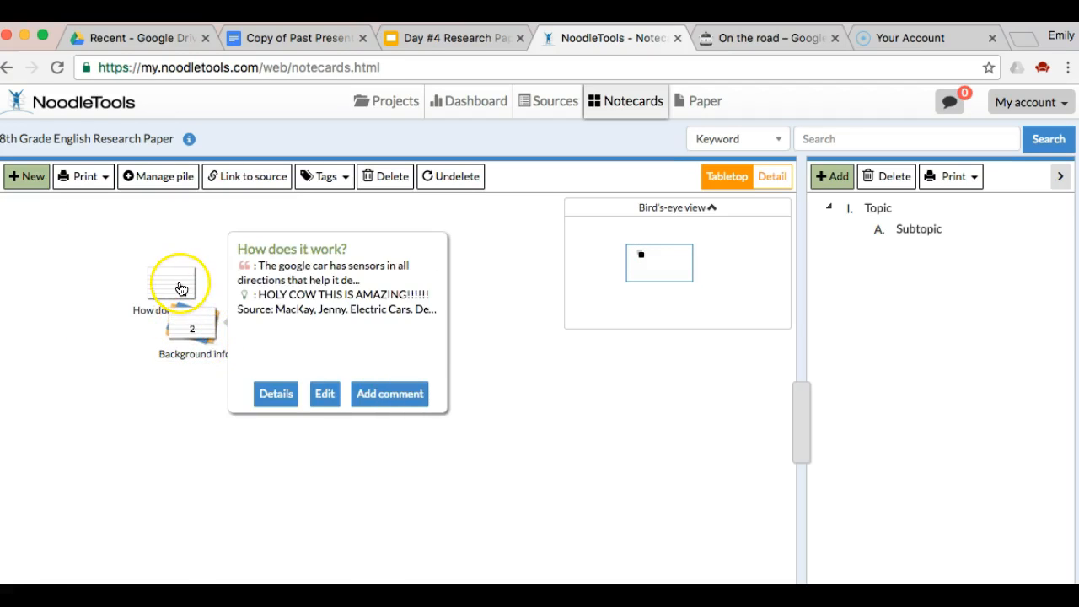
pyautogui.click(185, 314)
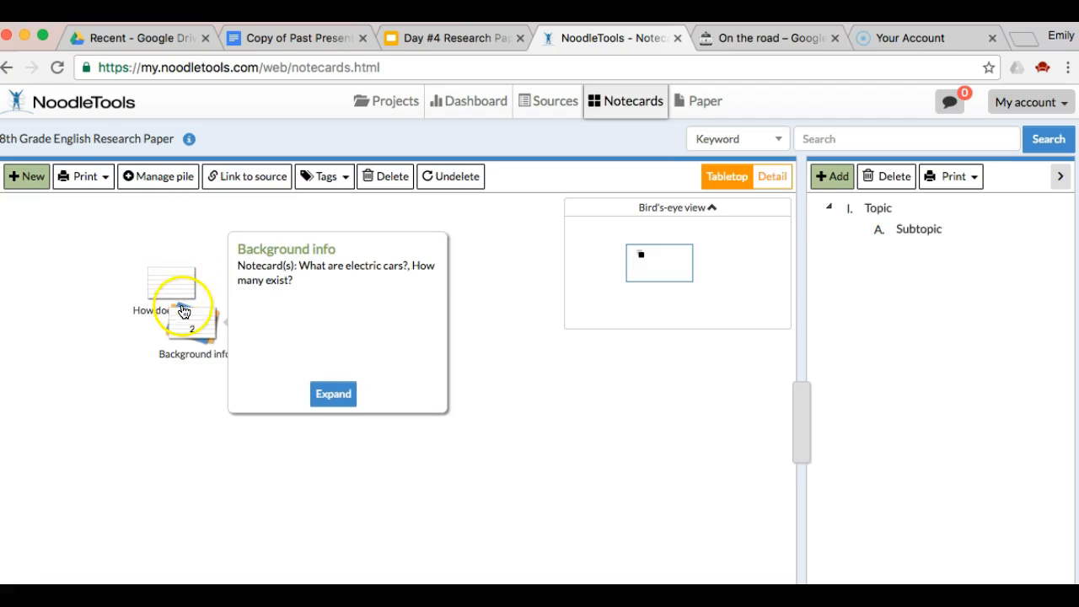
pyautogui.click(176, 289)
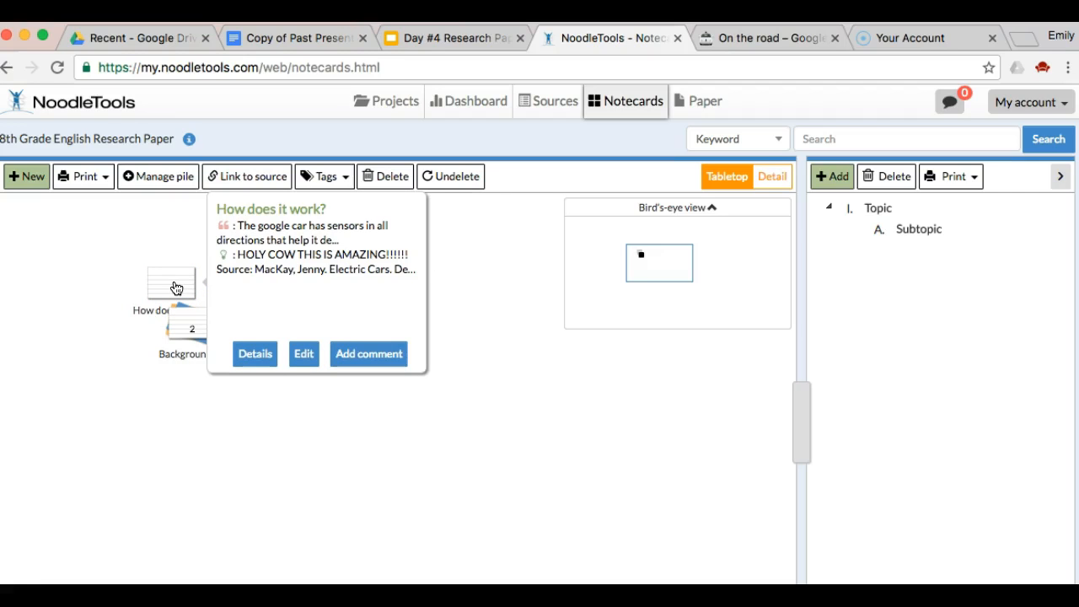
pyautogui.click(162, 244)
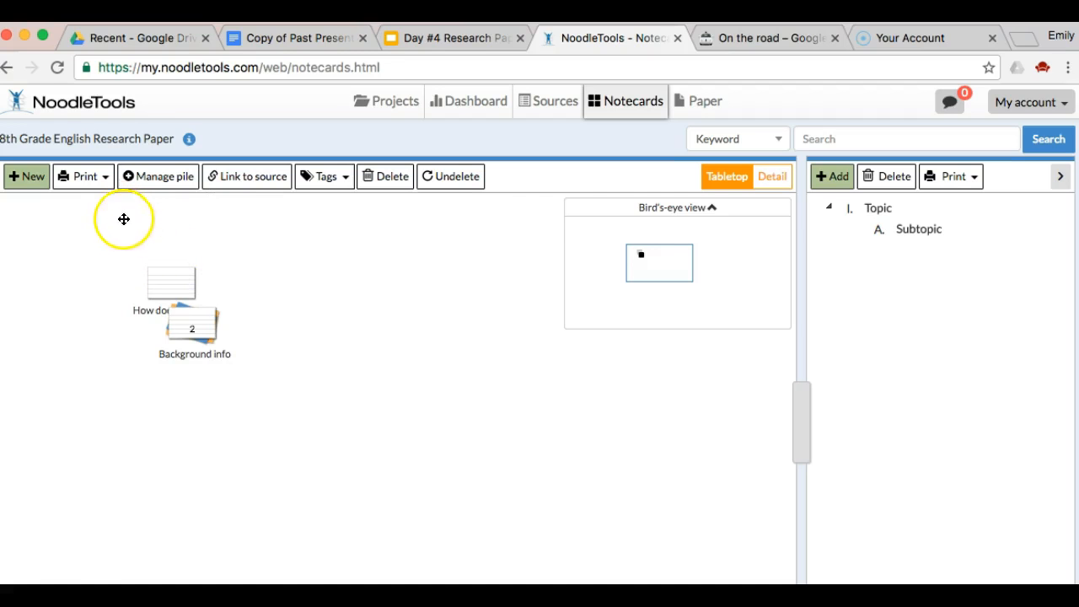
pyautogui.doubleClick(181, 289)
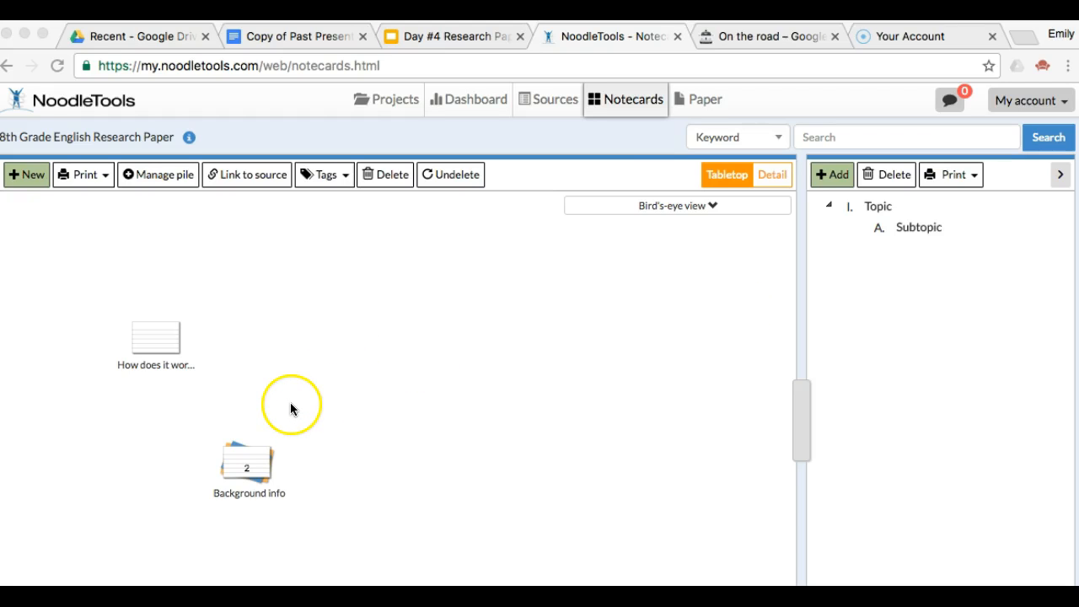
# Expand the Background info pile and preview the notecards inside it
pyautogui.click(249, 464)
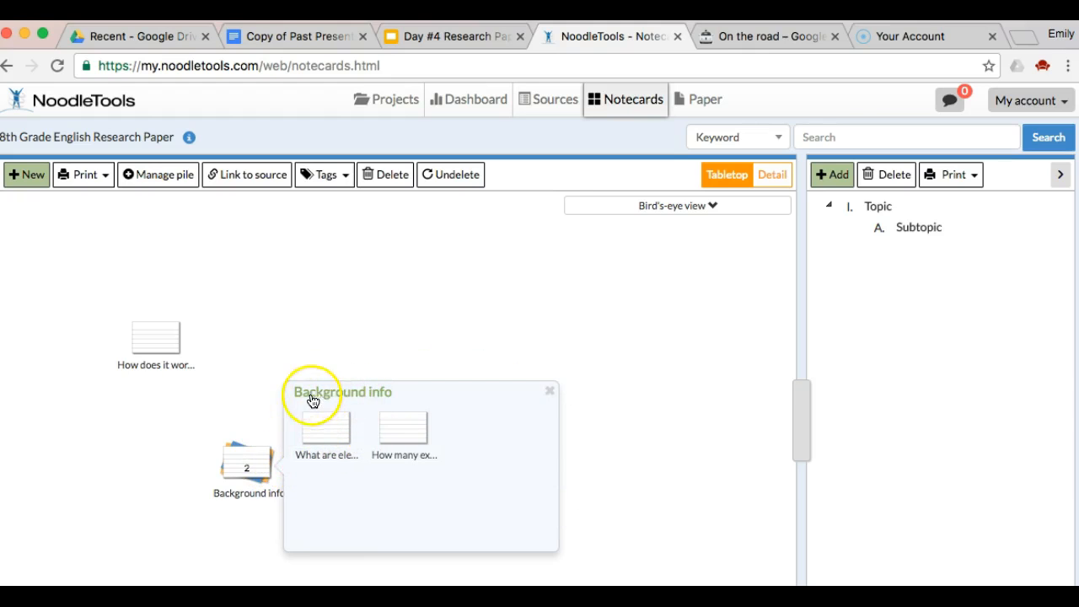
pyautogui.moveTo(425, 408)
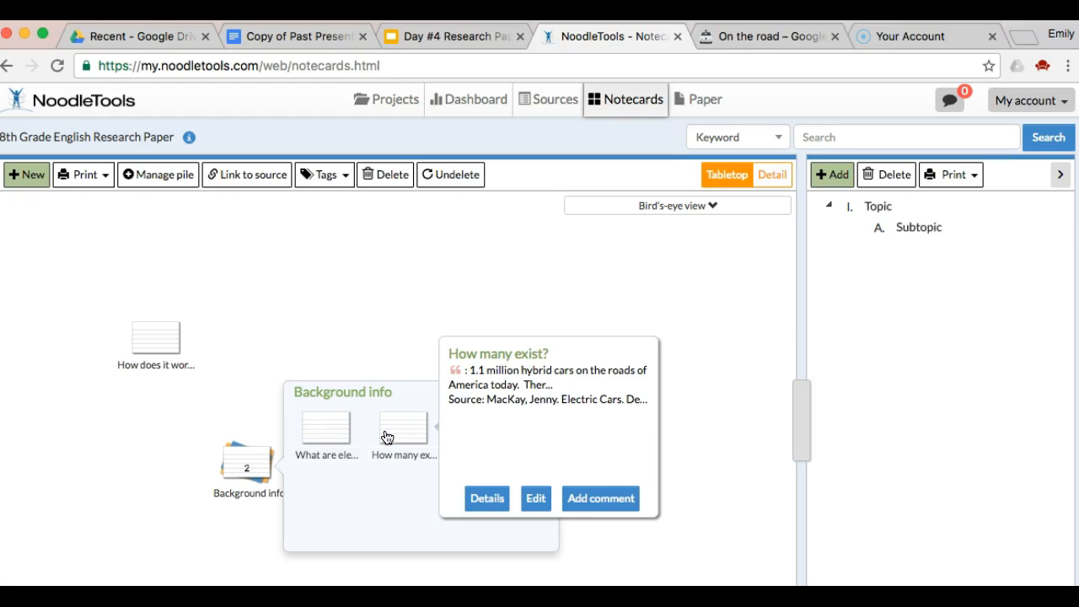
pyautogui.click(378, 390)
pyautogui.click(342, 427)
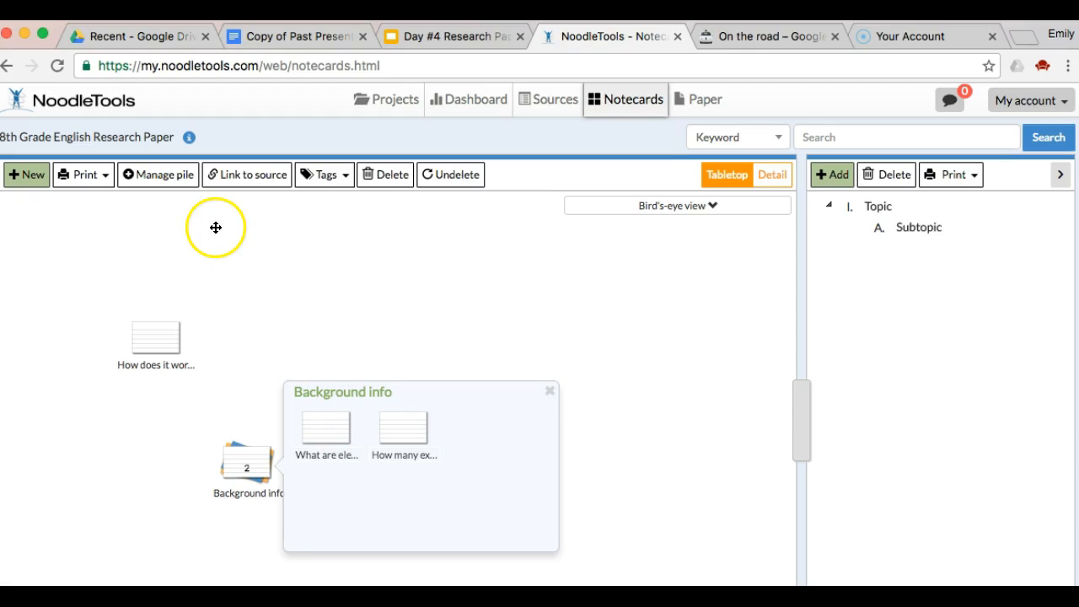
# Create a new notecard pile named Technology and preview it on the tabletop
pyautogui.click(171, 175)
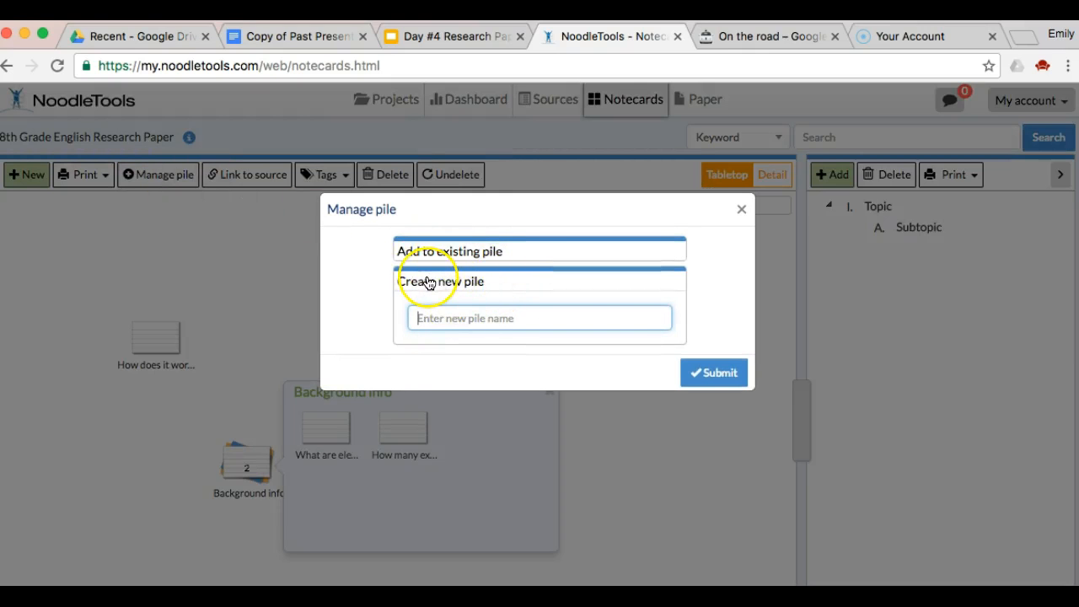
pyautogui.write('Technology')
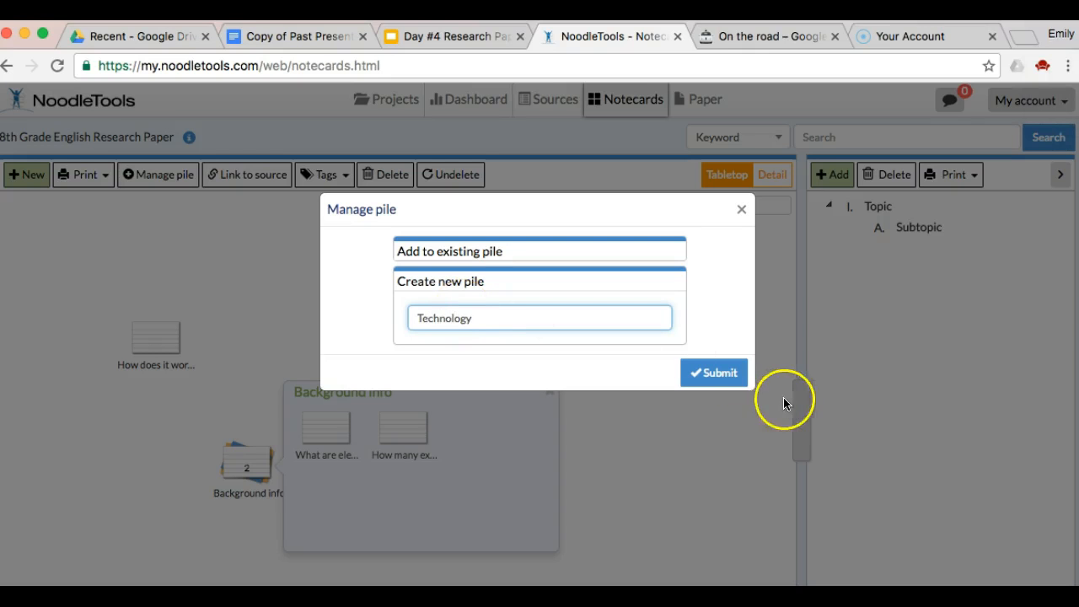
pyautogui.click(714, 374)
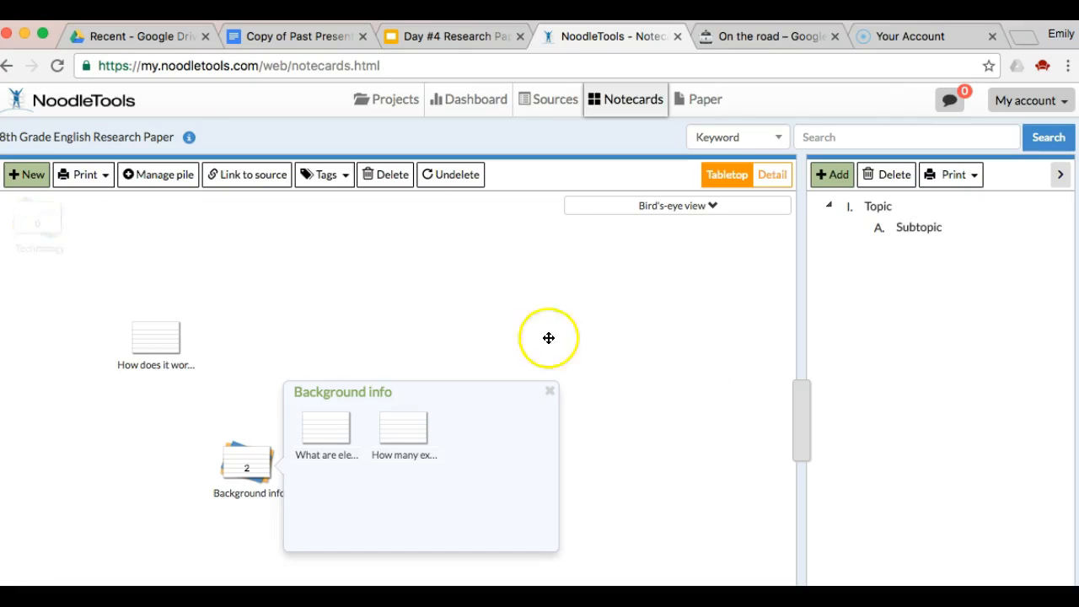
pyautogui.moveTo(42, 232)
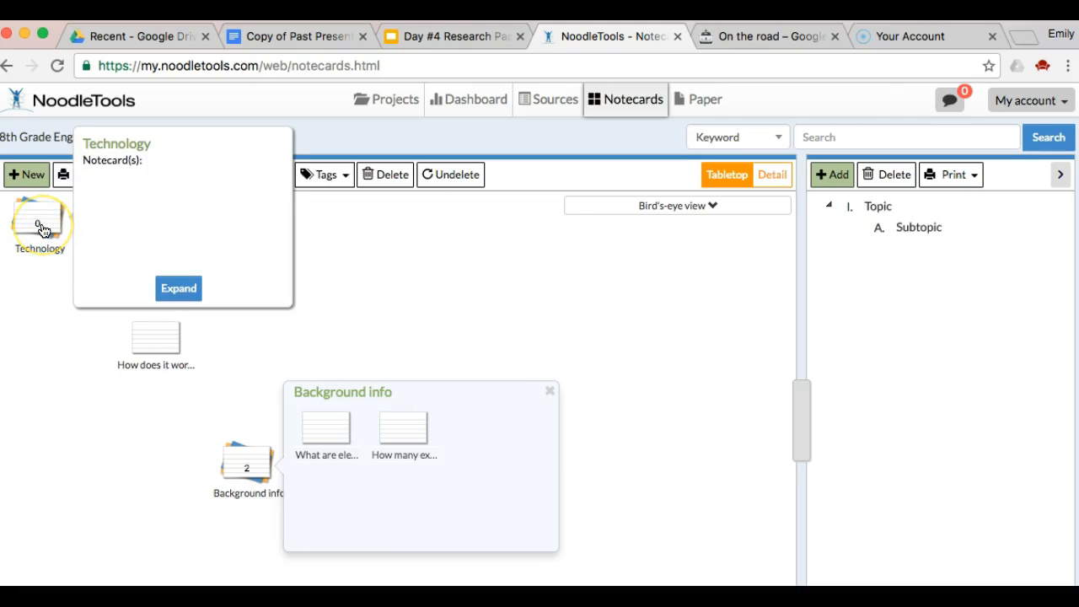
pyautogui.click(43, 230)
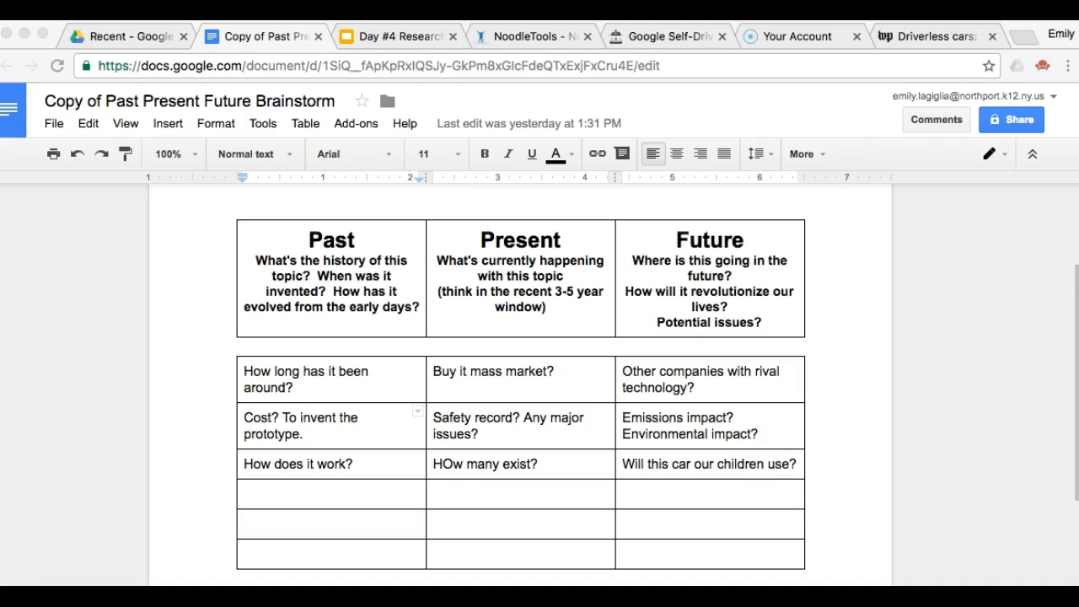
# Highlight "Cost? To invent the prototype." in the brainstorm document, and open the Washington Post driverless cars article from the Google results
pyautogui.click(245, 418)
pyautogui.moveTo(245, 416); pyautogui.dragTo(304, 433)
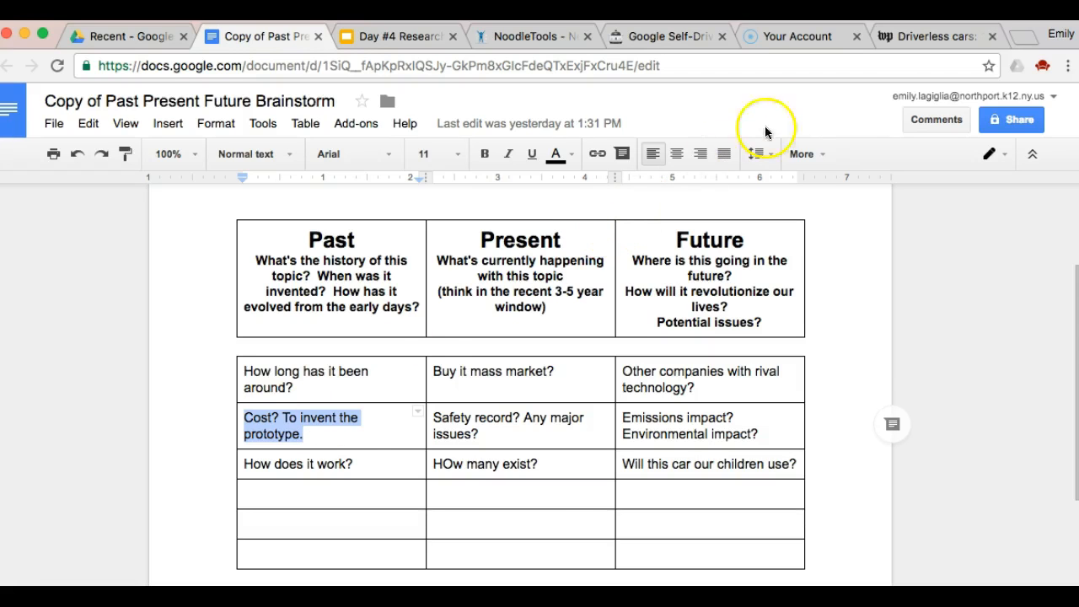
pyautogui.click(913, 39)
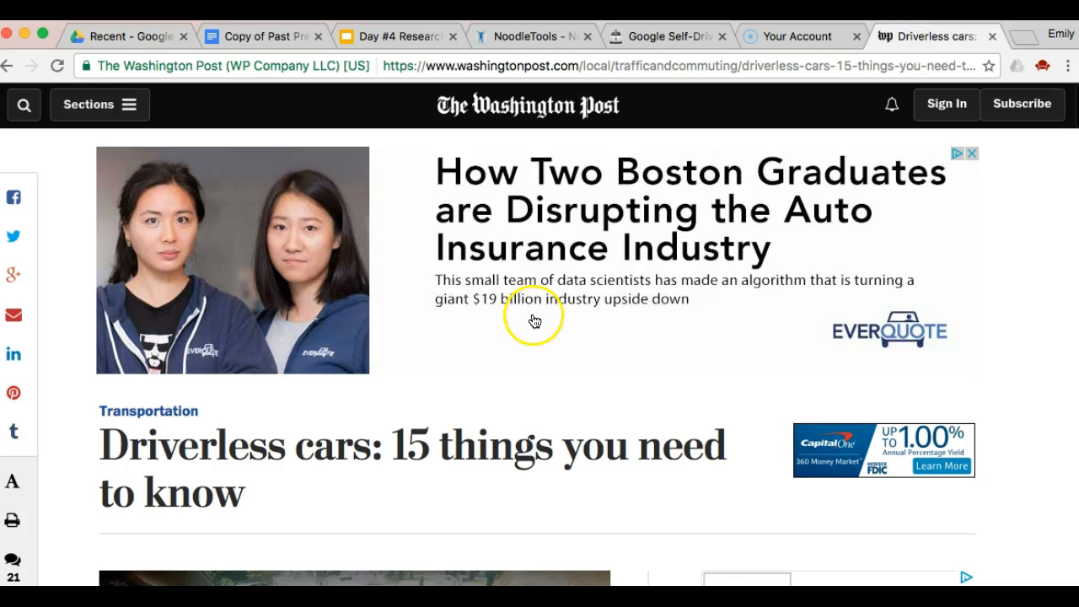
pyautogui.click(11, 70)
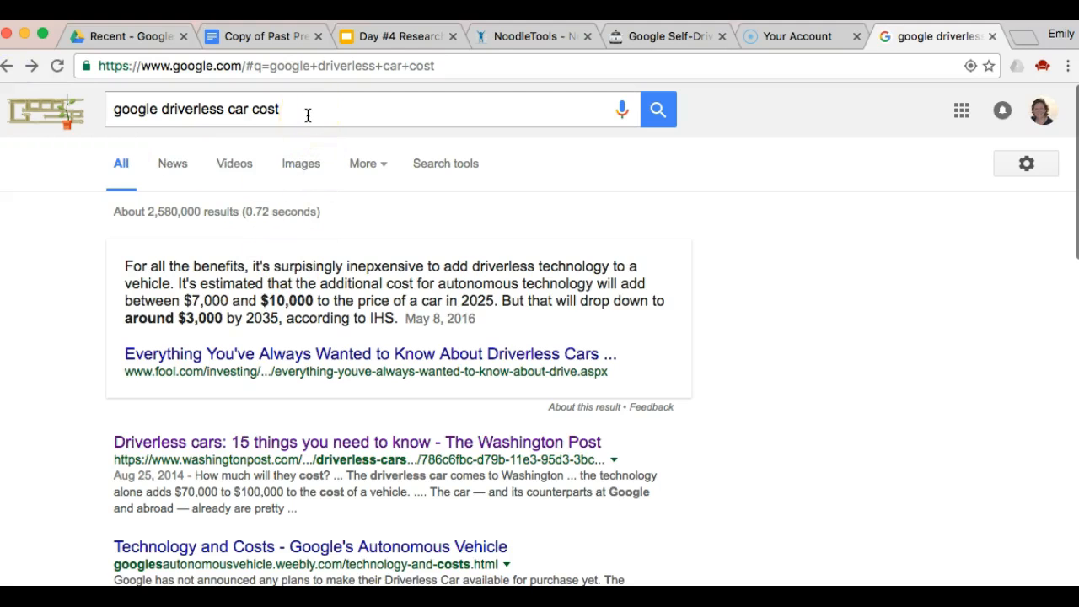
pyautogui.click(289, 444)
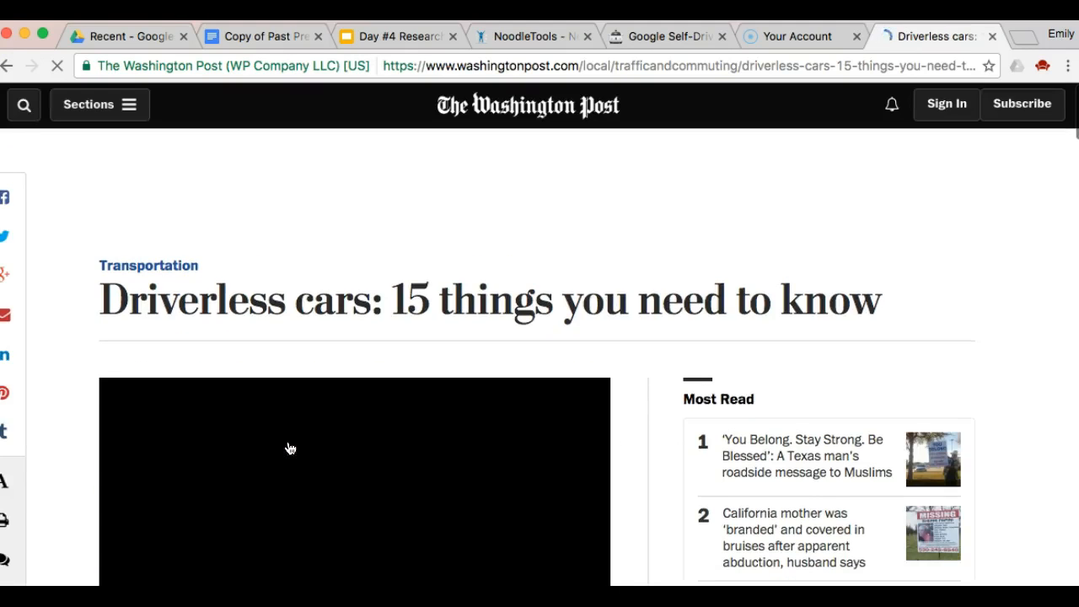
# Dismiss the banner ad and find the "How much will they cost?" section of the article
pyautogui.scroll(-5, 287, 445)
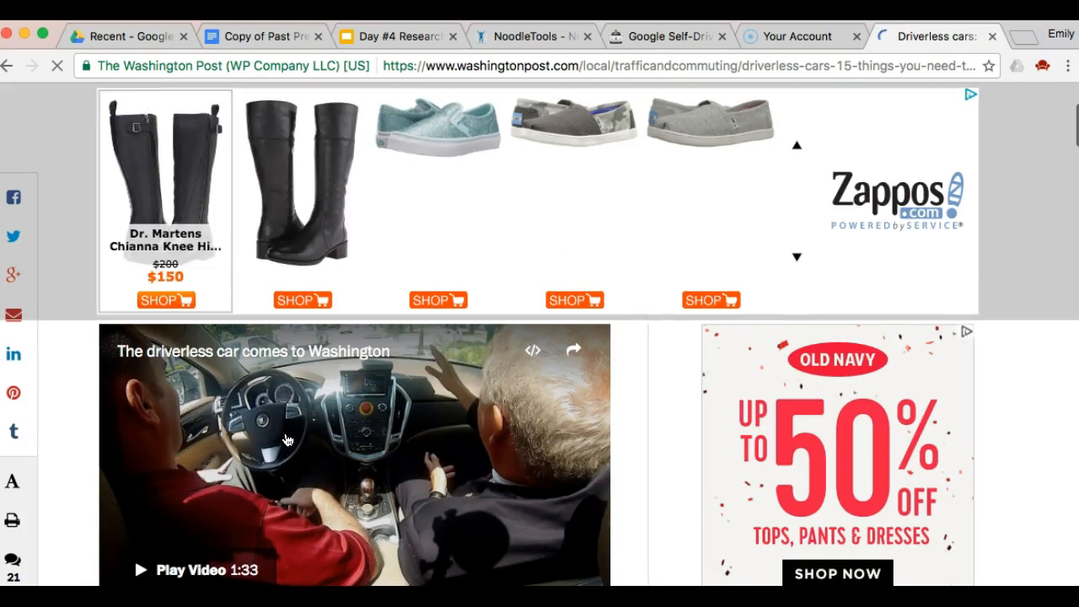
pyautogui.scroll(-5, 587, 483)
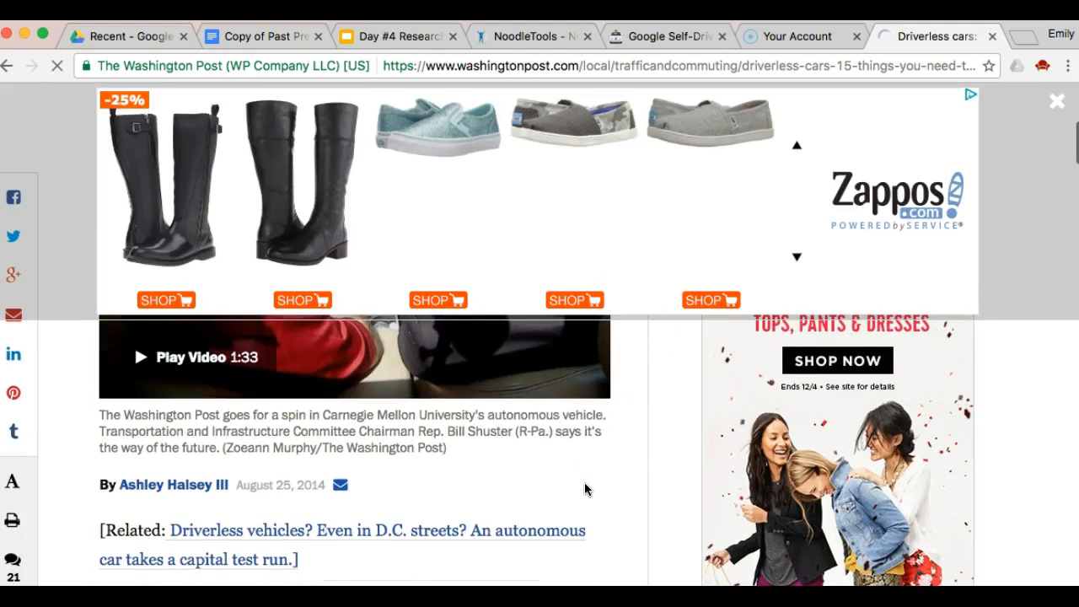
pyautogui.click(1058, 102)
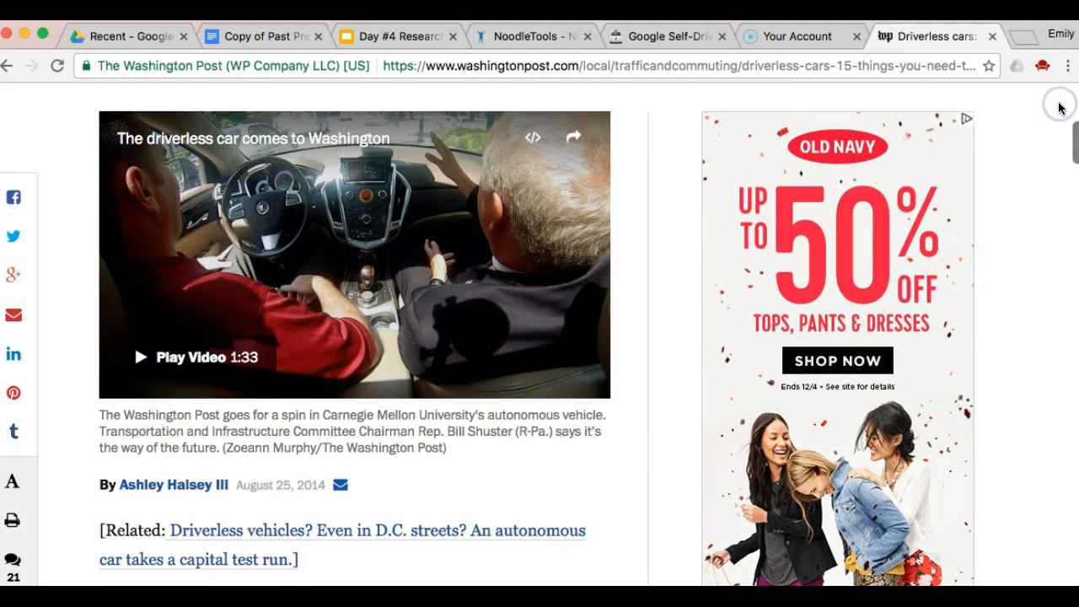
pyautogui.scroll(-5, 576, 493)
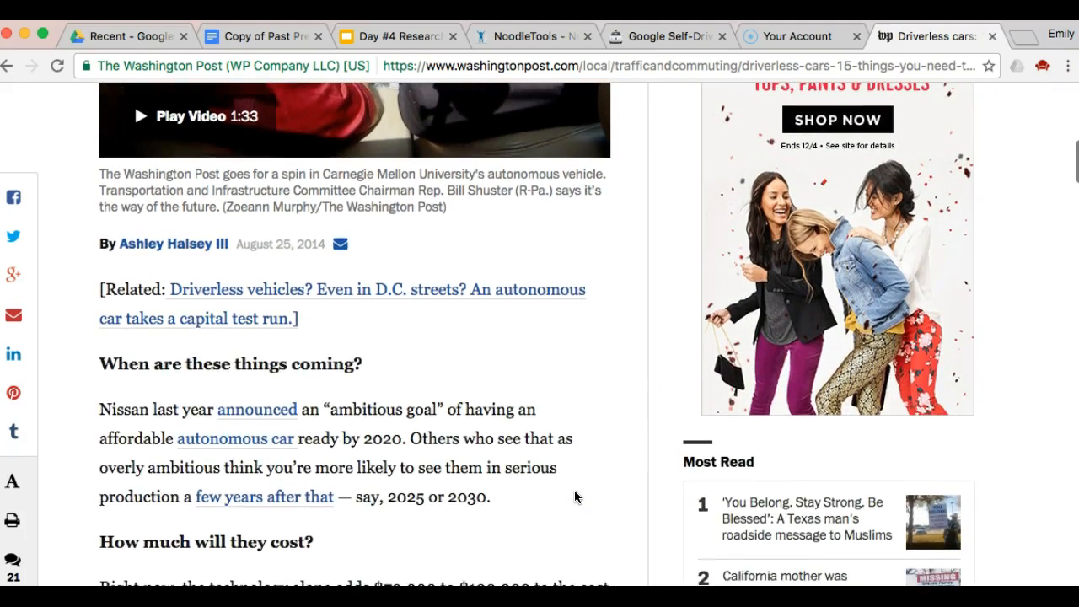
pyautogui.scroll(-6, 575, 495)
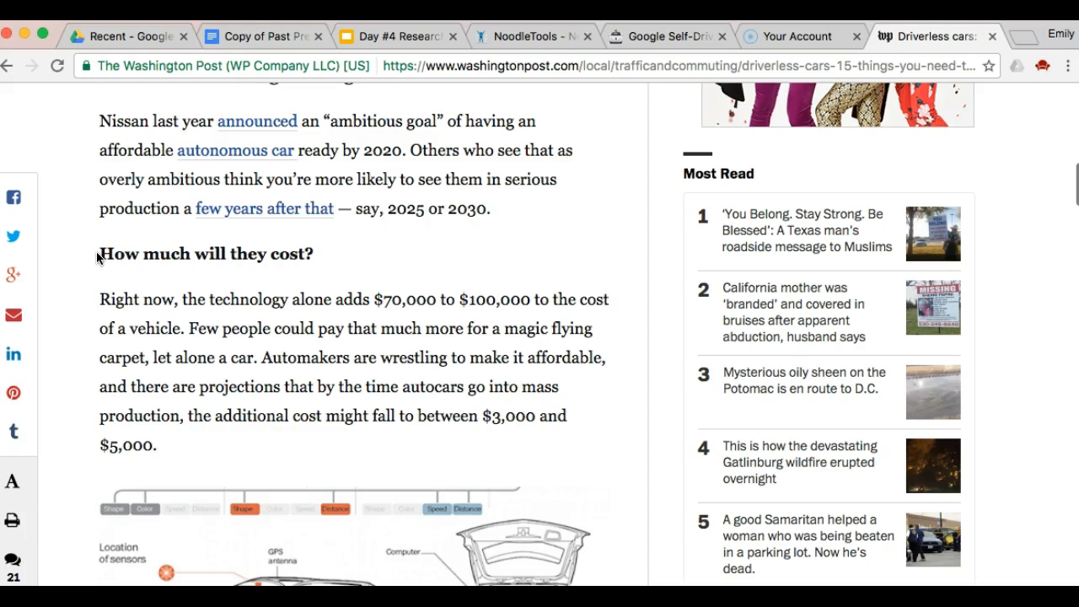
# In the NoodleTools project's sources, start a new citation for a newspaper accessed on a website
pyautogui.click(527, 38)
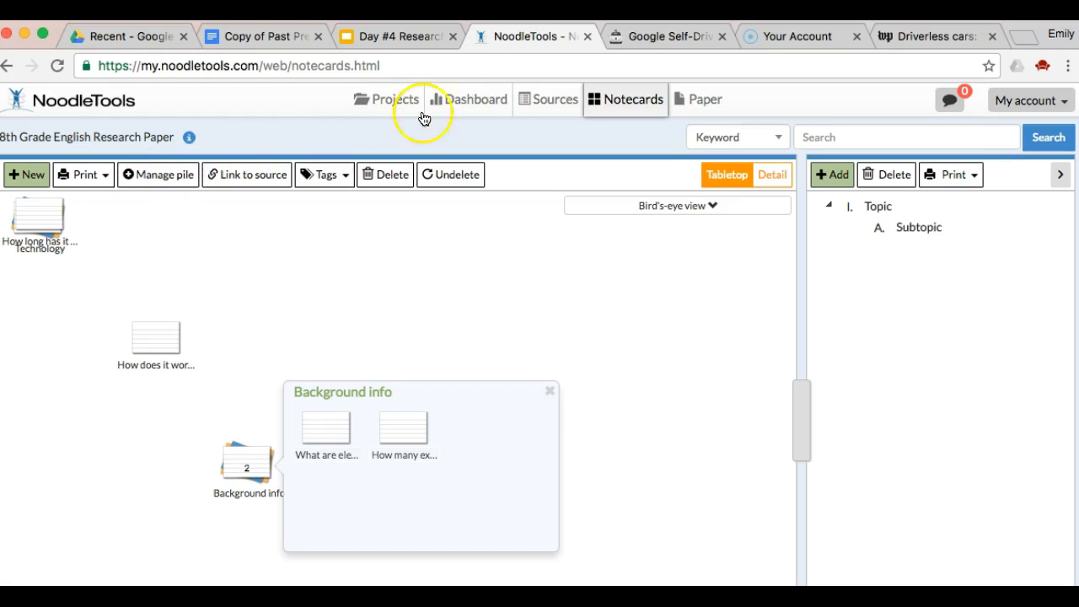
pyautogui.click(543, 102)
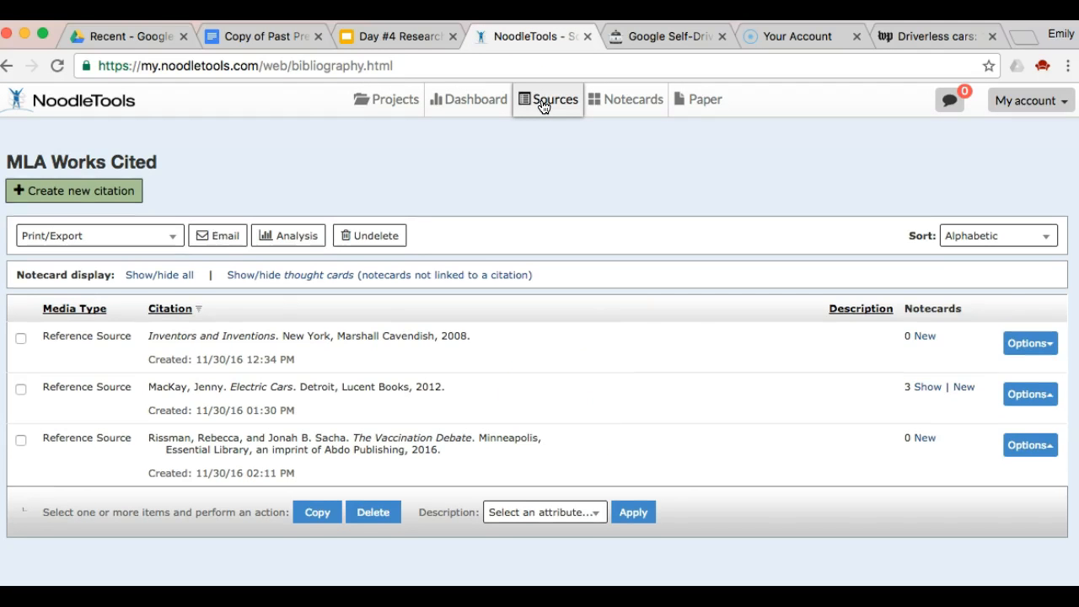
pyautogui.click(88, 191)
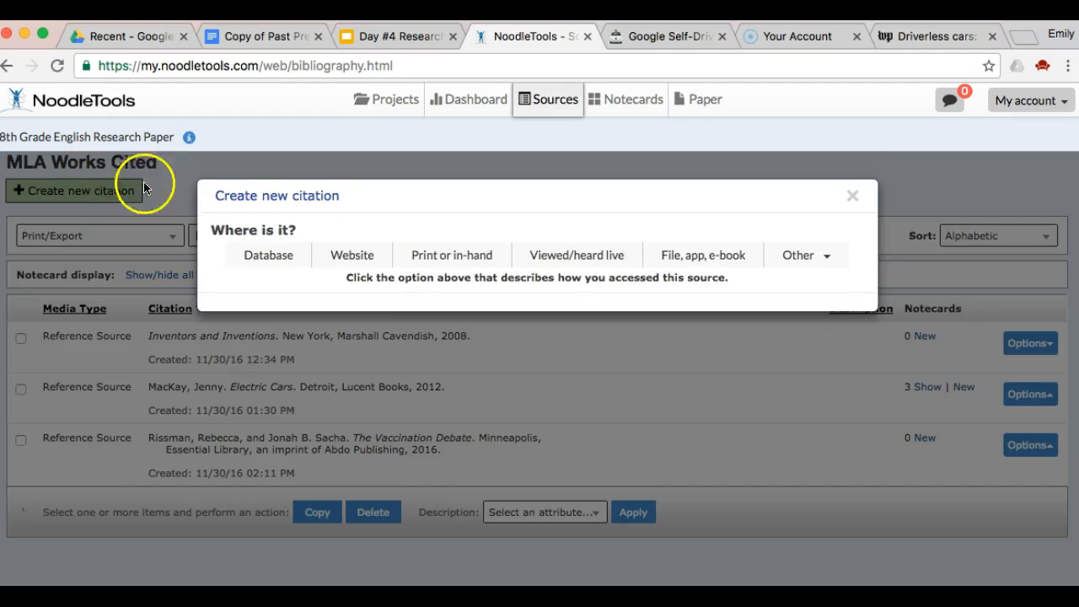
pyautogui.click(344, 255)
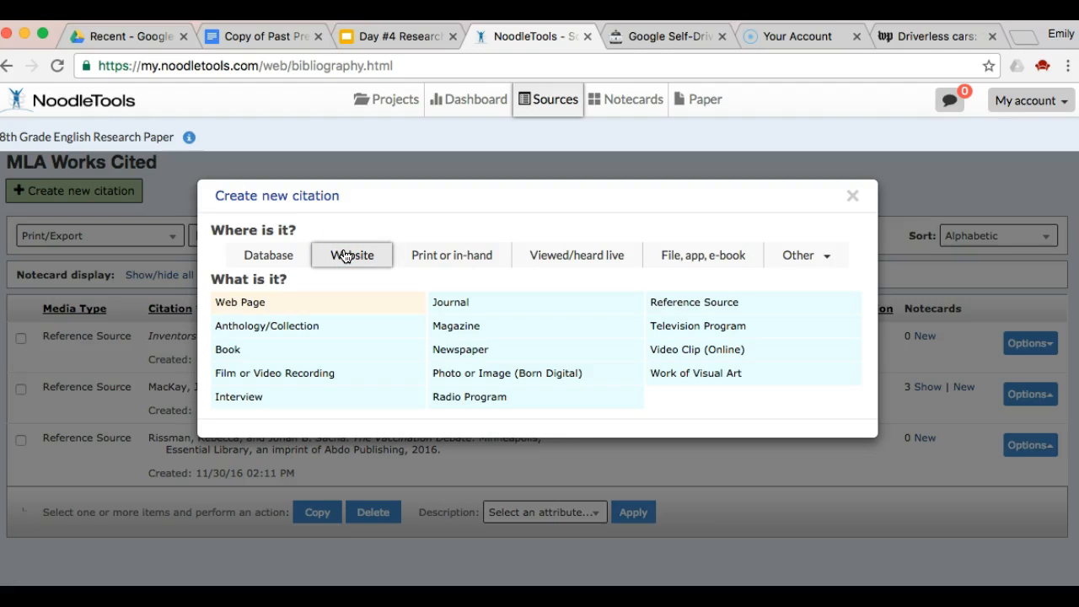
pyautogui.click(911, 35)
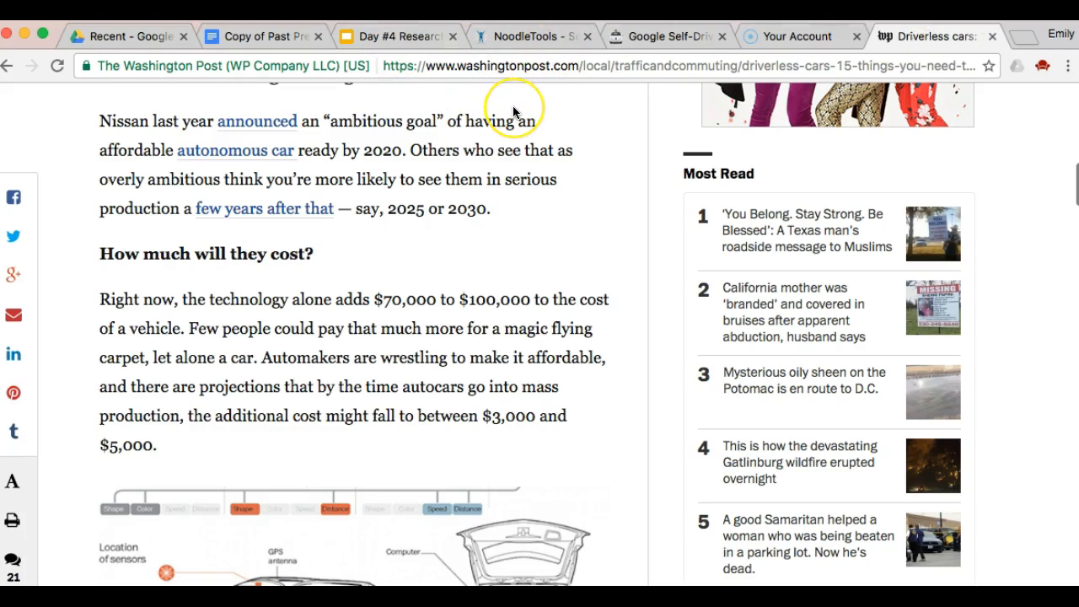
pyautogui.click(517, 44)
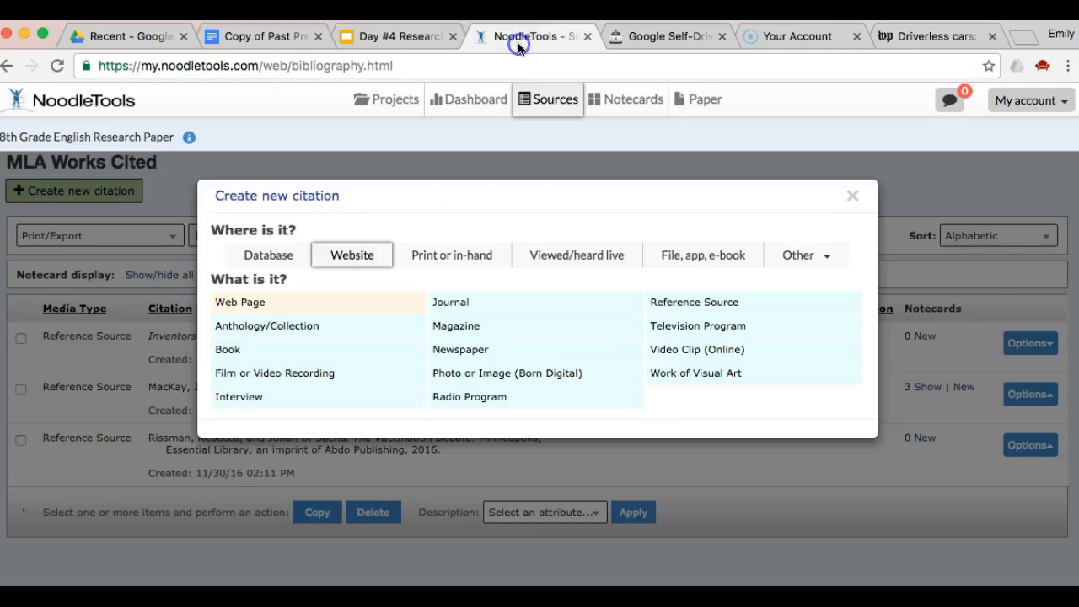
pyautogui.click(453, 352)
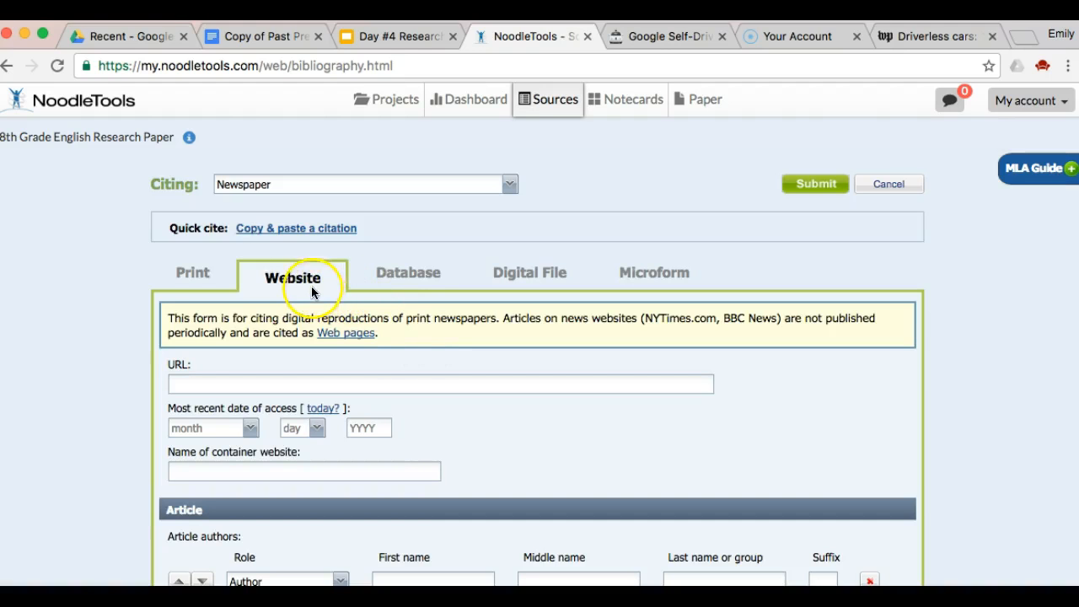
pyautogui.click(193, 274)
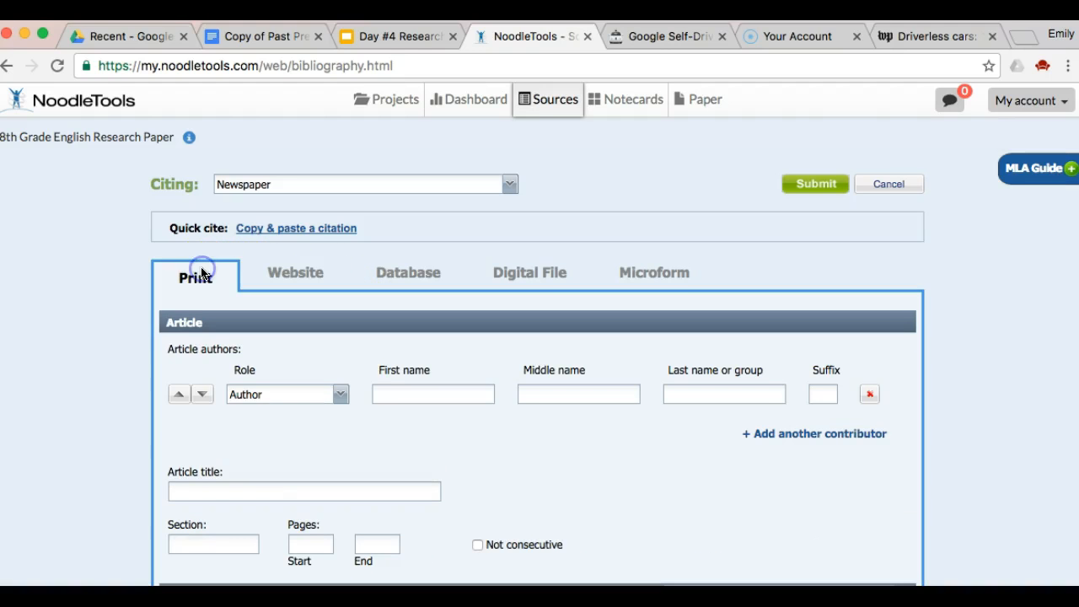
pyautogui.click(276, 279)
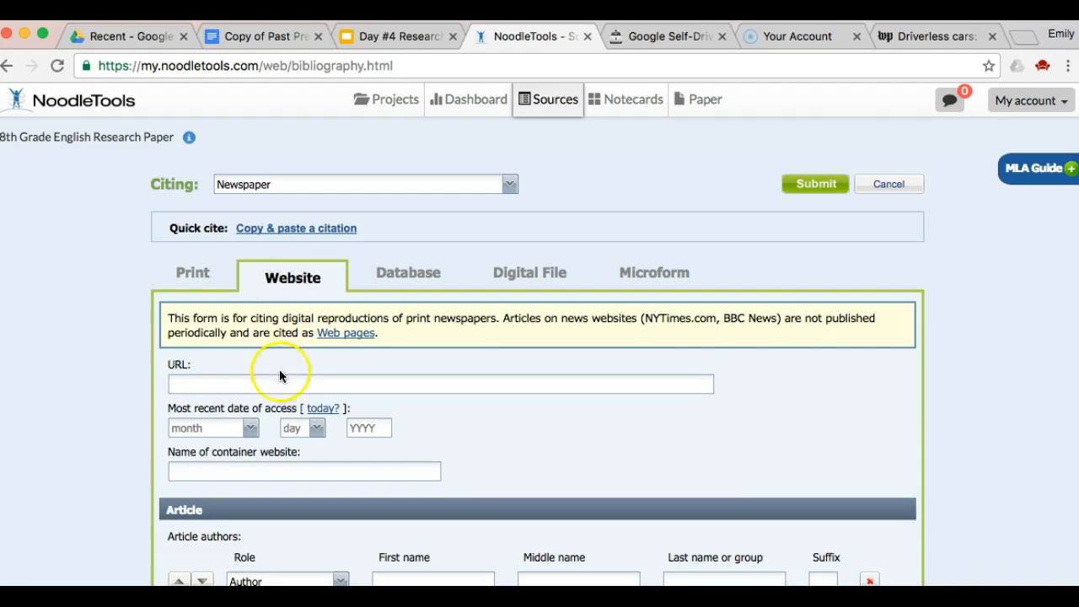
# Copy the Washington Post driverless cars article's web address into the citation's URL field
pyautogui.click(281, 385)
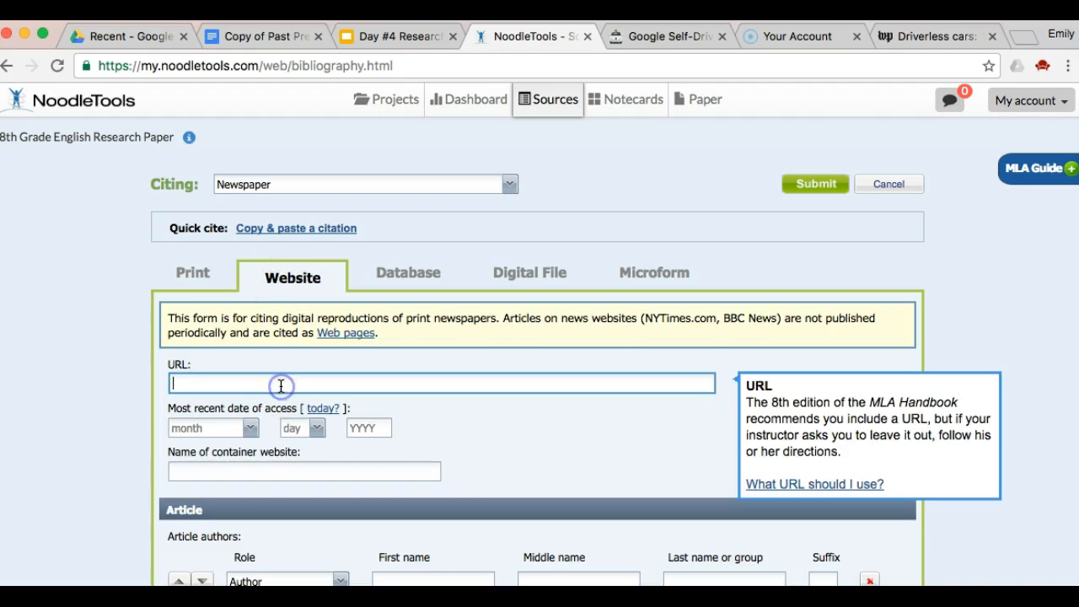
pyautogui.click(955, 38)
pyautogui.click(794, 65)
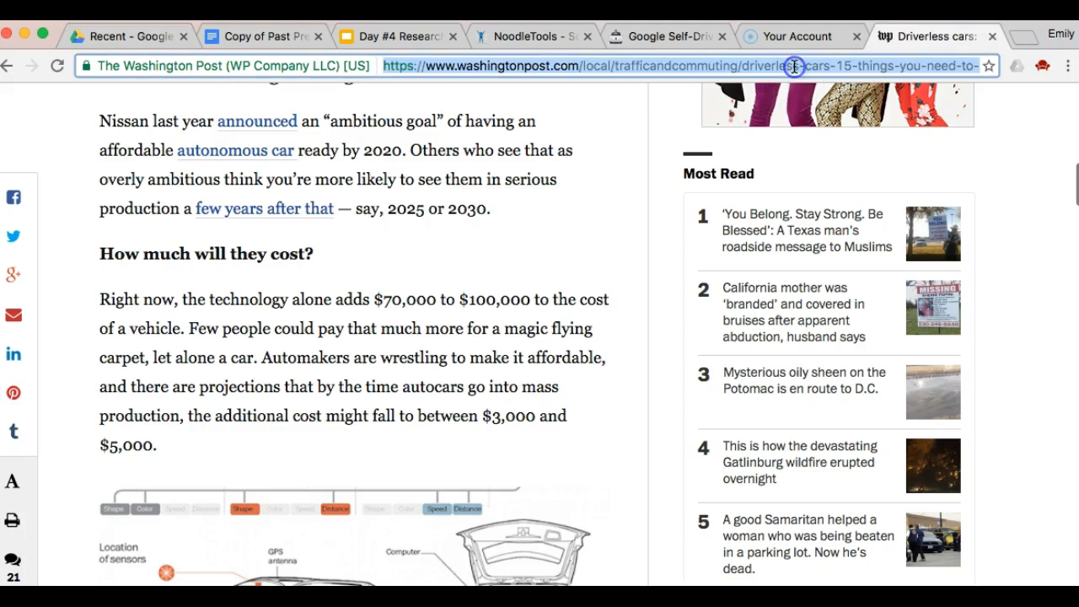
pyautogui.press('super+c')
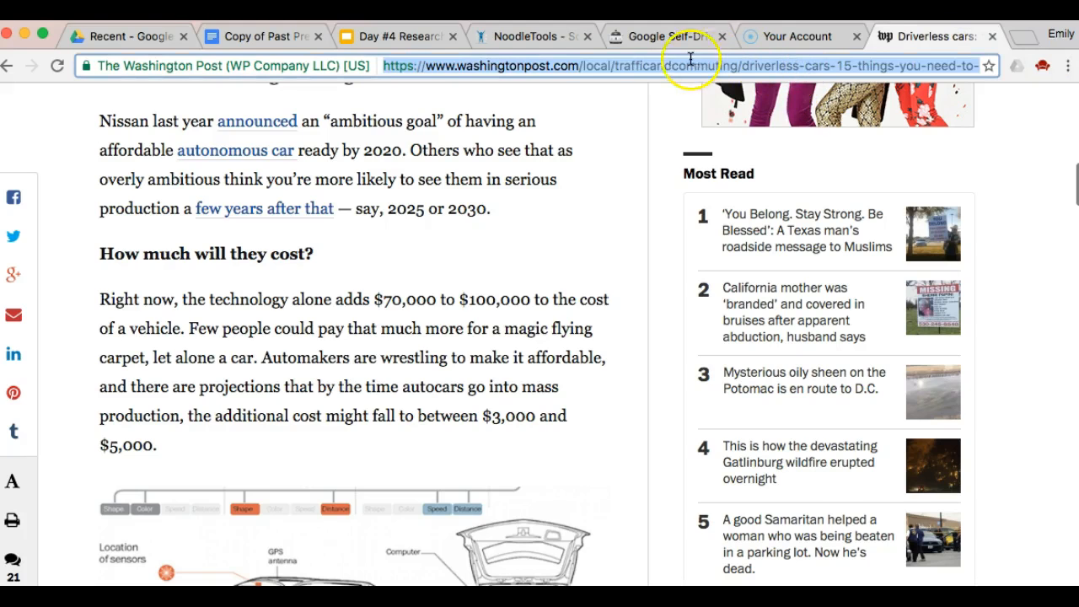
pyautogui.click(536, 36)
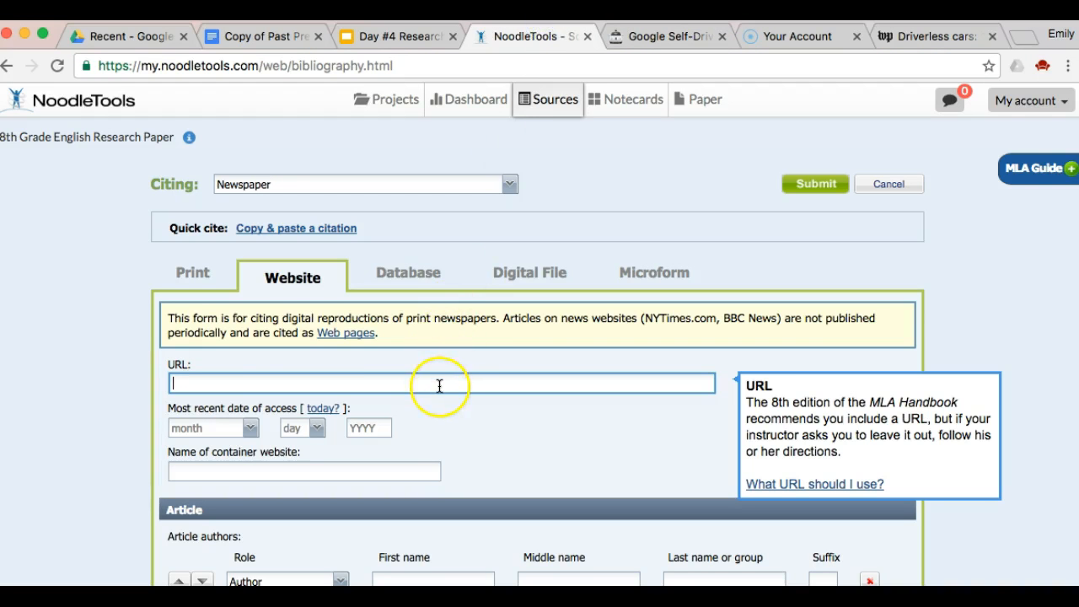
pyautogui.press('super+v')
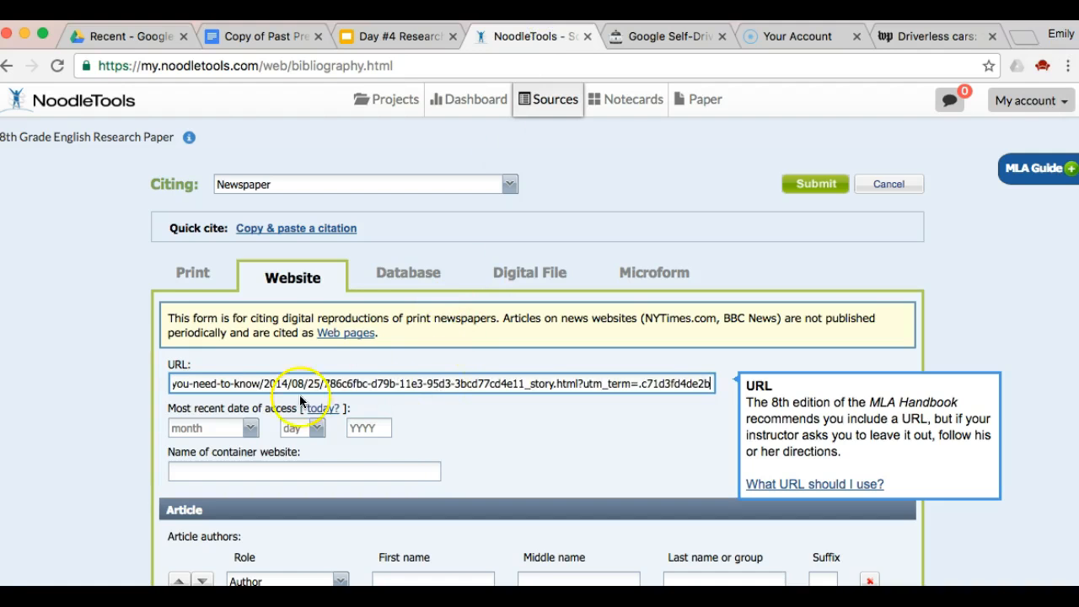
# Set the access date to today and the container website to Washington Post, then try to submit the citation
pyautogui.click(320, 409)
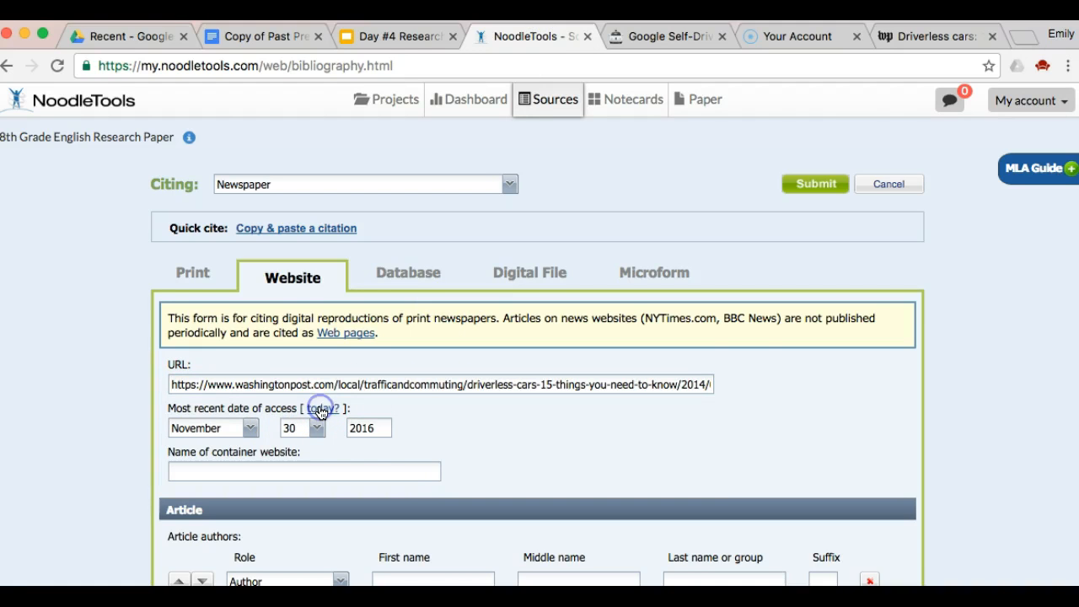
pyautogui.click(368, 468)
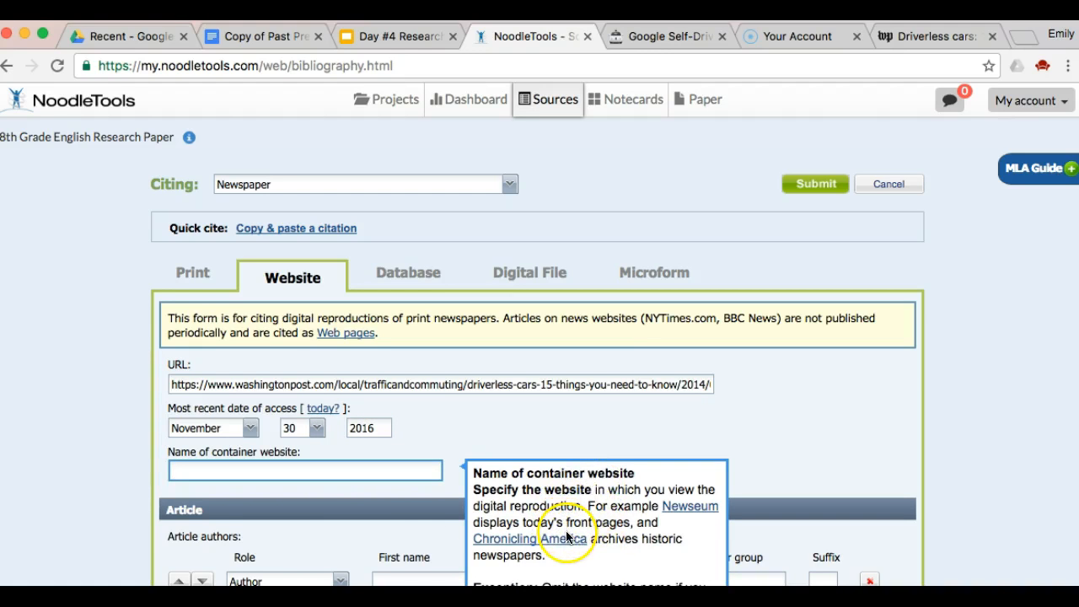
pyautogui.write('W')
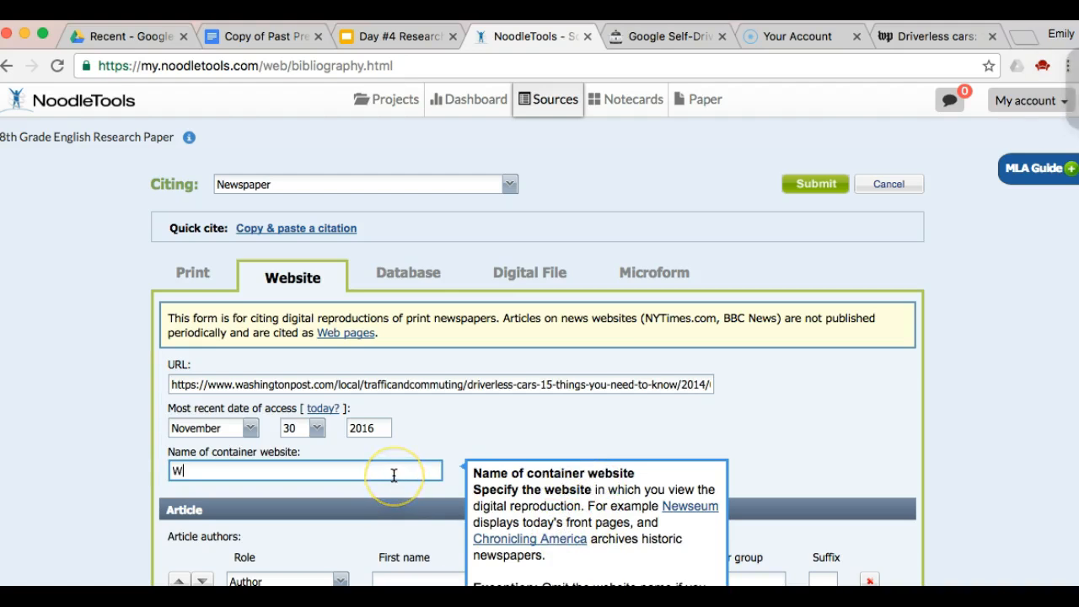
pyautogui.write('ashington Post')
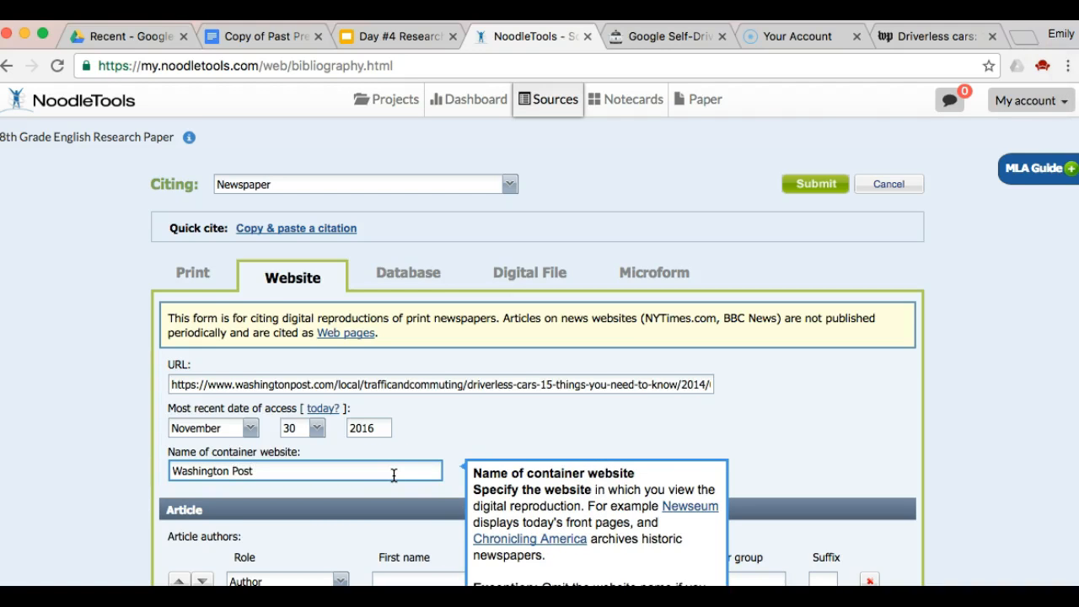
pyautogui.click(667, 429)
pyautogui.click(805, 187)
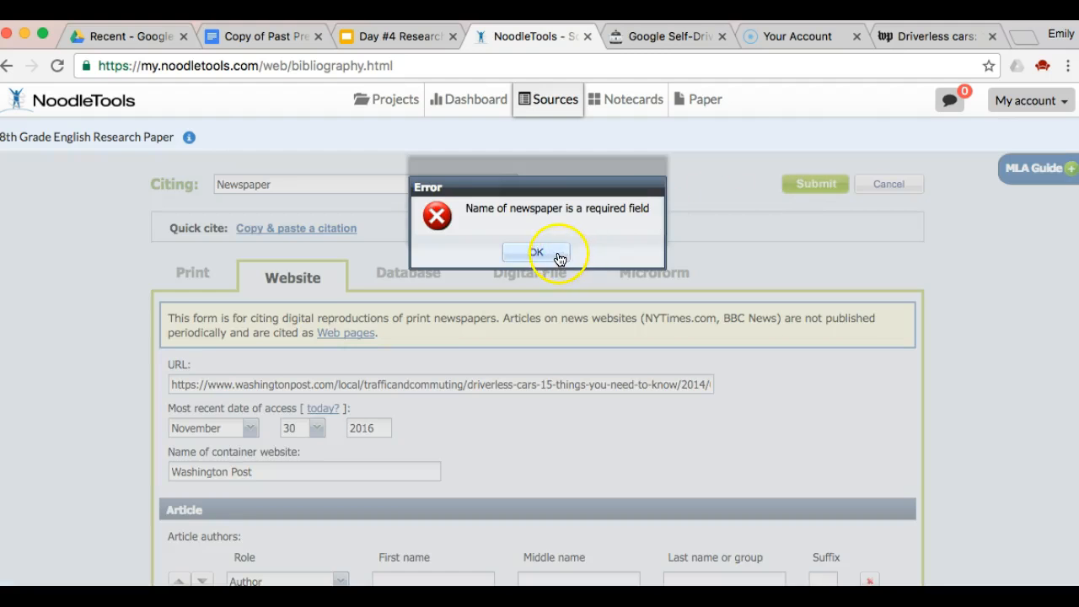
# Dismiss the error, enter Washington Post as the name of the newspaper, and submit the citation
pyautogui.click(558, 256)
pyautogui.write('Washington ')
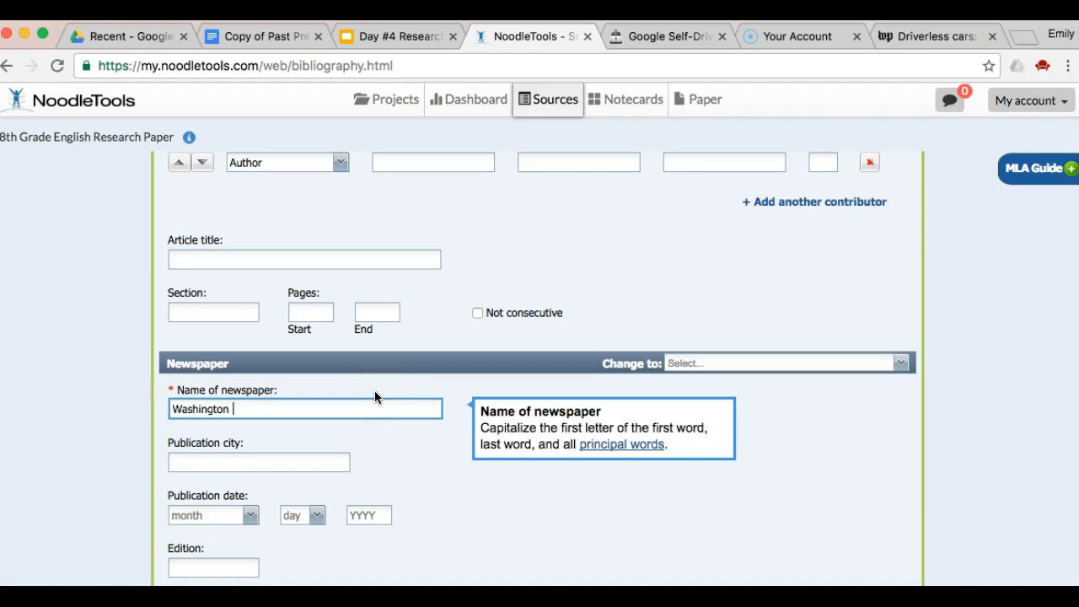
pyautogui.write('Post')
pyautogui.click(411, 474)
pyautogui.scroll(-5, 412, 474)
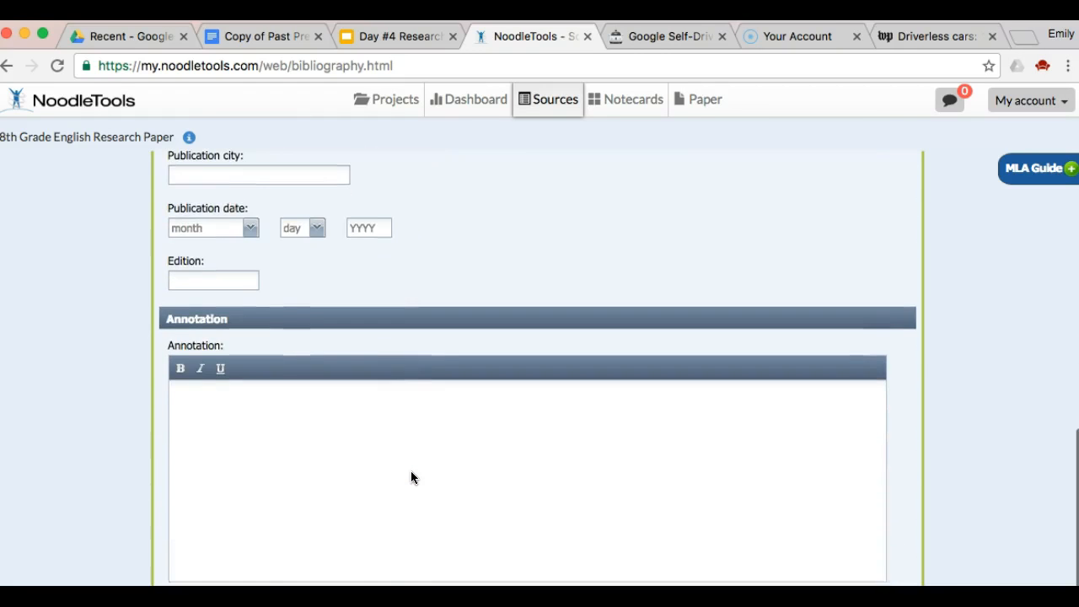
pyautogui.click(430, 470)
pyautogui.scroll(1, 430, 469)
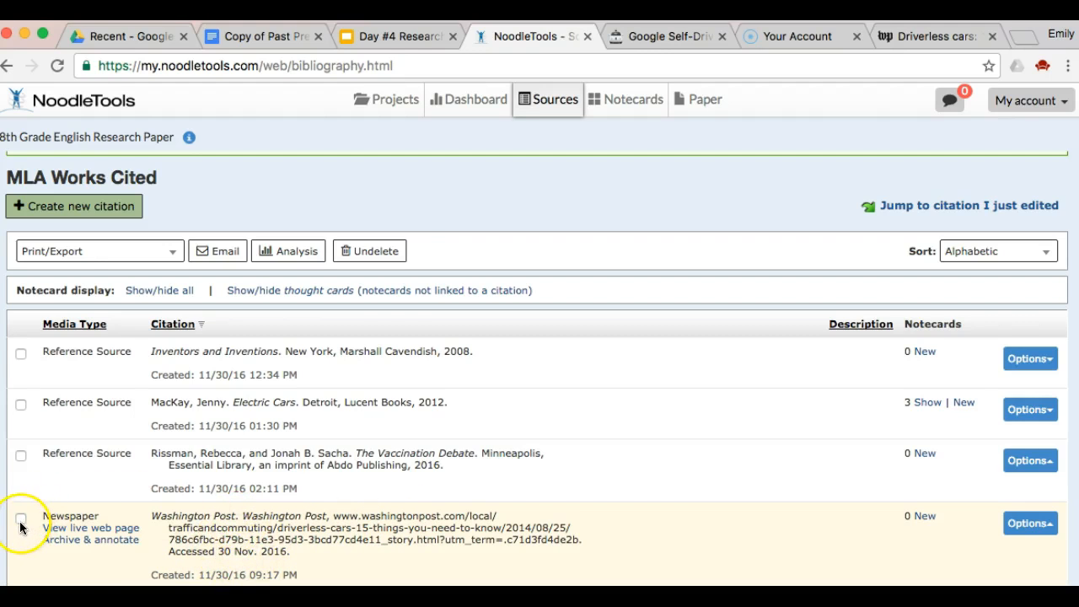
# Create a notecard titled "How much does the self driving car cost?" and link it to the Washington Post source
pyautogui.click(623, 103)
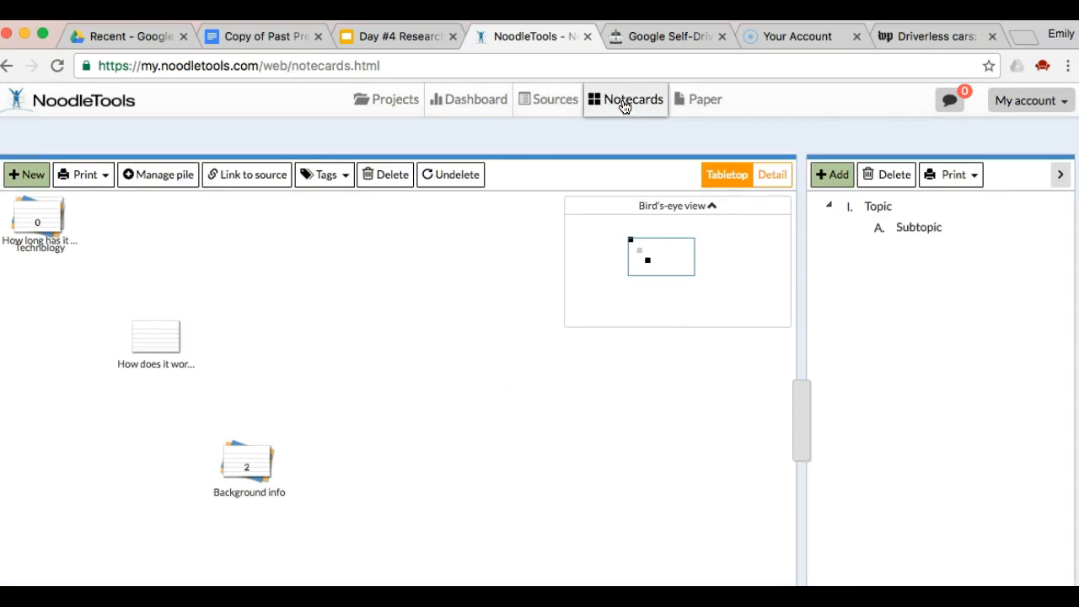
pyautogui.click(24, 175)
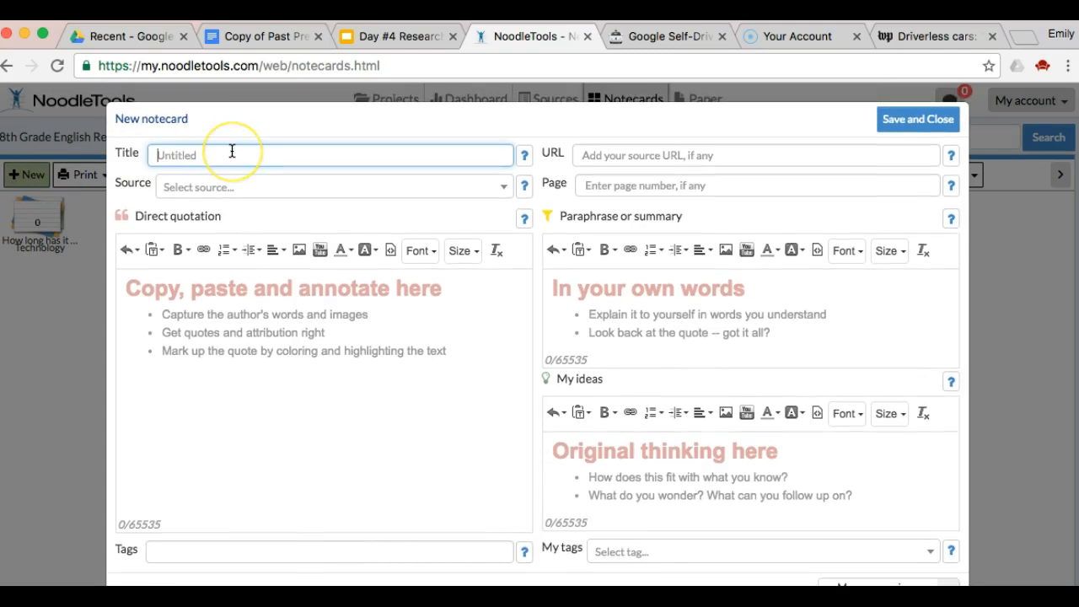
pyautogui.write('How much does the self dr')
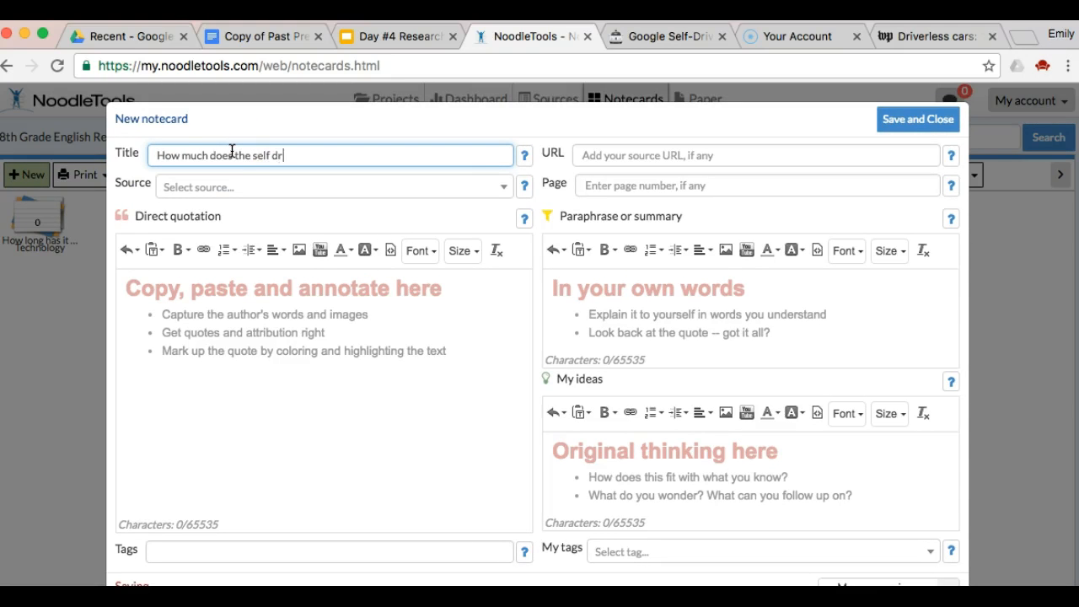
pyautogui.write('ost?')
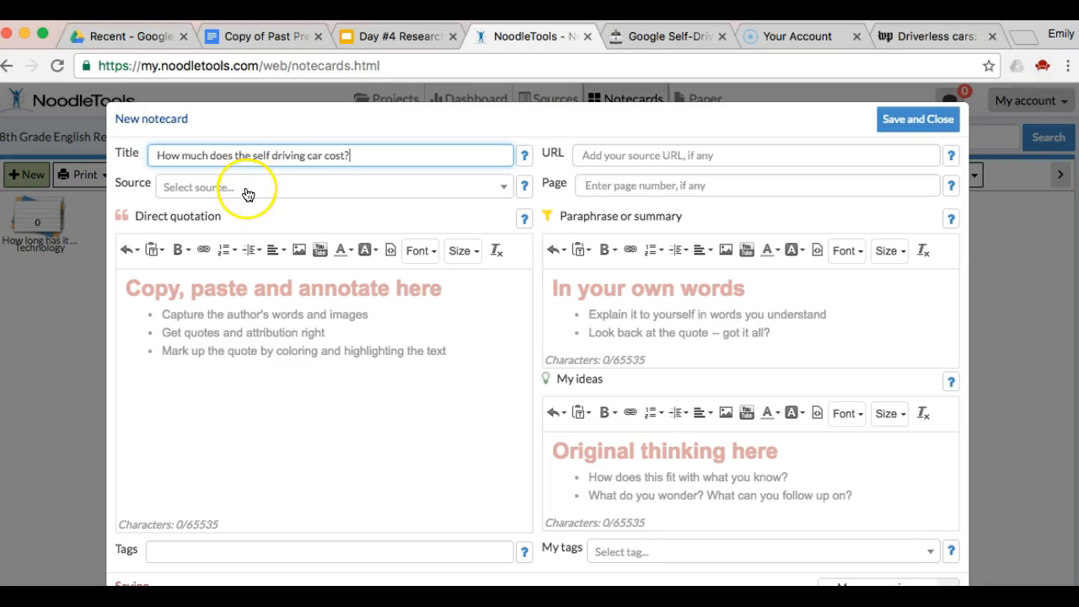
pyautogui.click(246, 190)
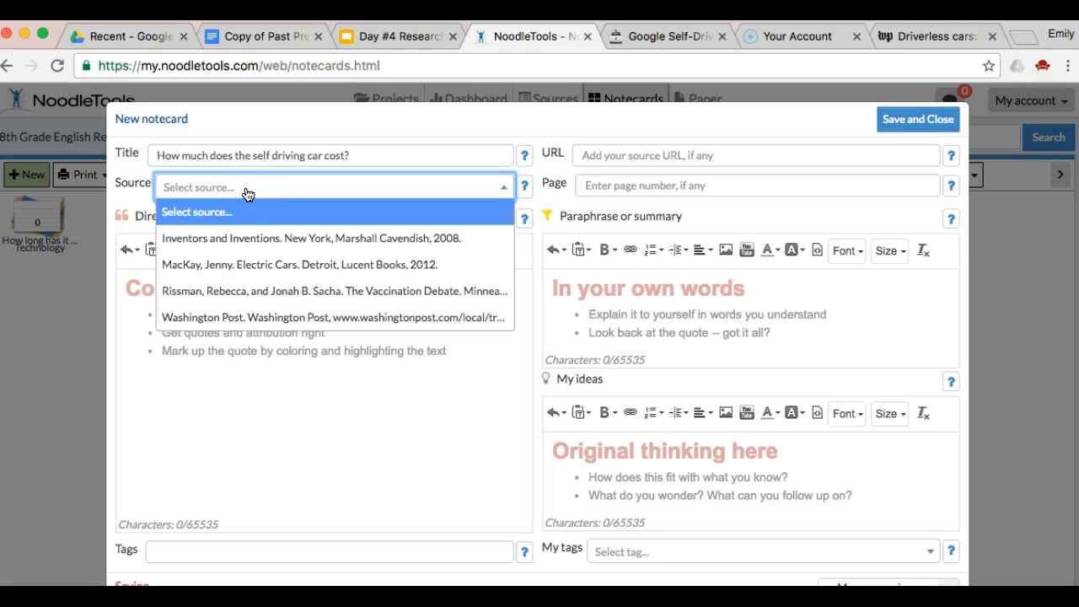
pyautogui.click(249, 239)
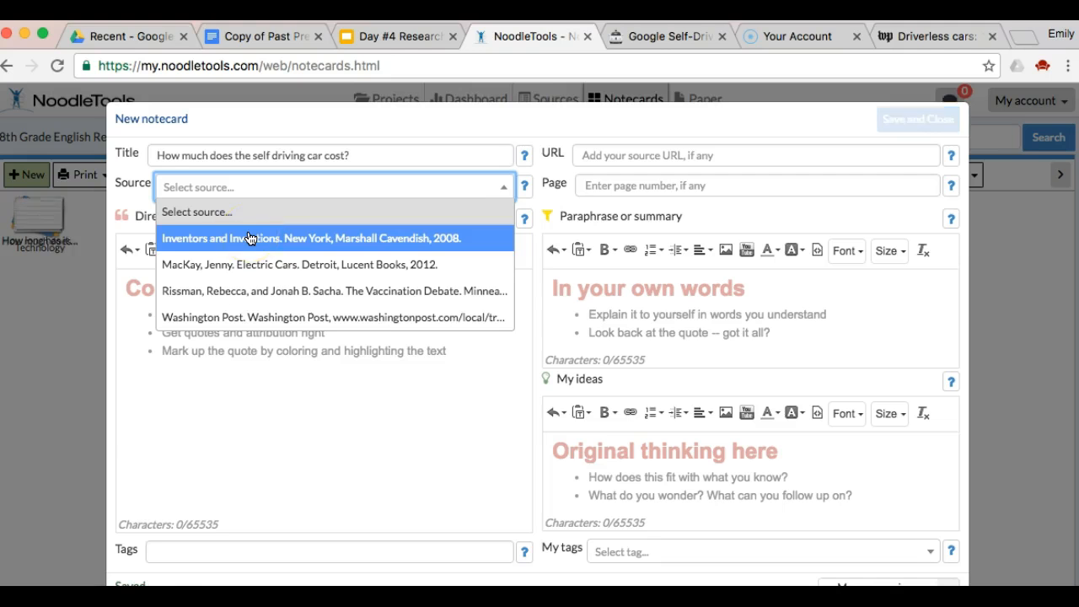
pyautogui.click(249, 317)
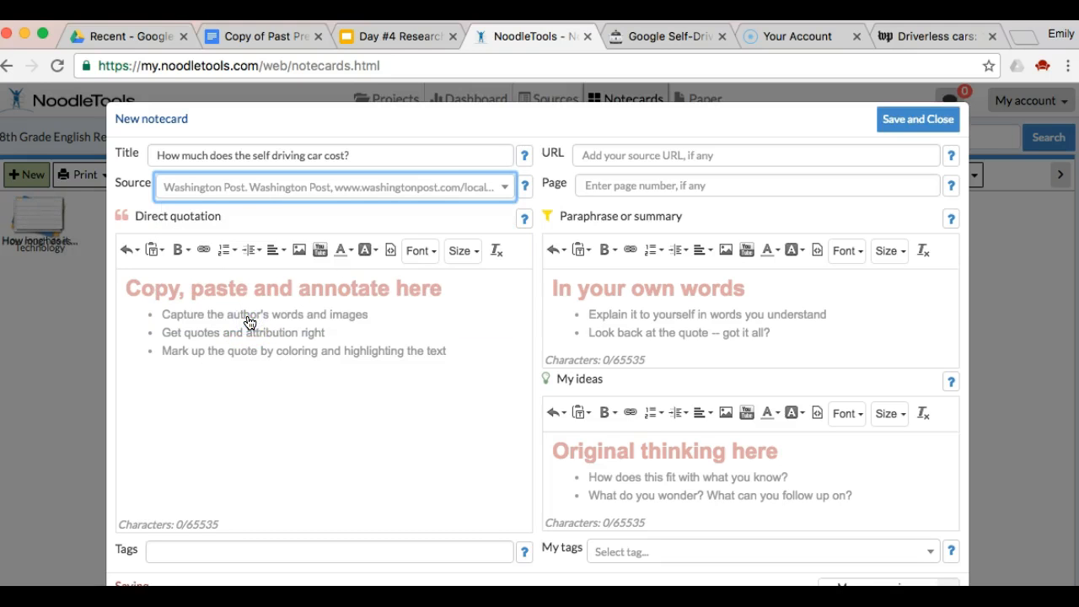
# Copy the paragraph under "How much will they cost?" from the article into the notecard's direct quotation
pyautogui.click(905, 37)
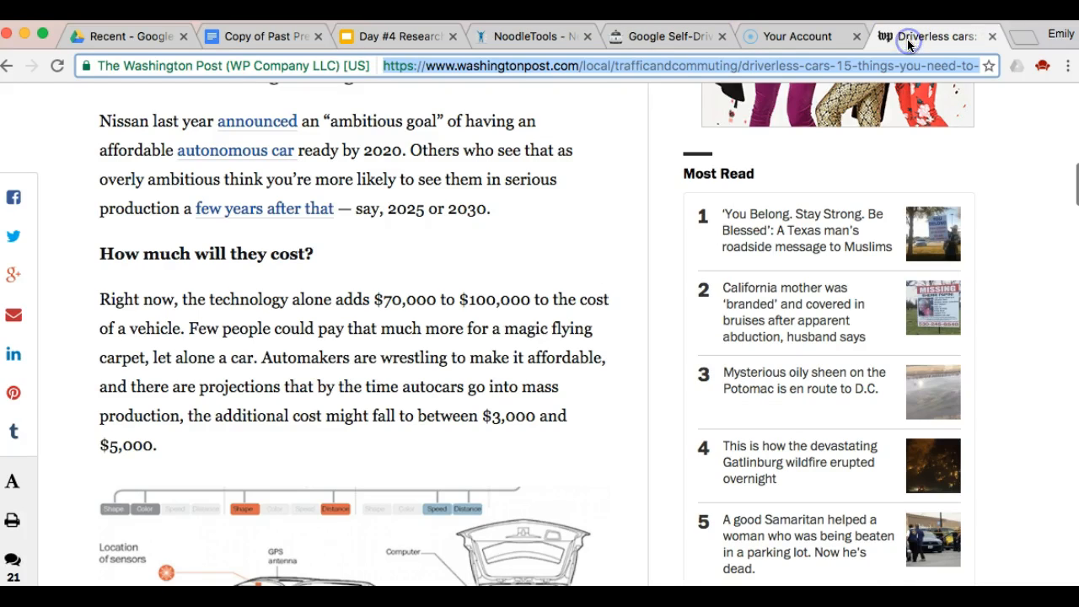
pyautogui.click(102, 306)
pyautogui.moveTo(102, 305); pyautogui.dragTo(458, 287)
pyautogui.click(520, 287)
pyautogui.moveTo(568, 289); pyautogui.dragTo(609, 432)
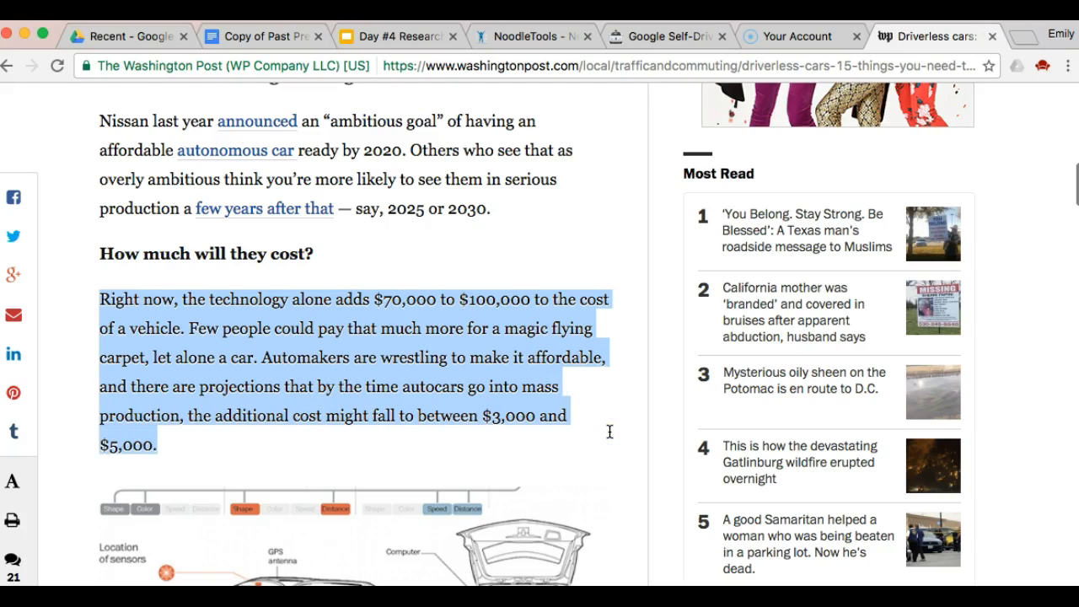
pyautogui.press('super+c')
pyautogui.click(517, 36)
pyautogui.click(359, 299)
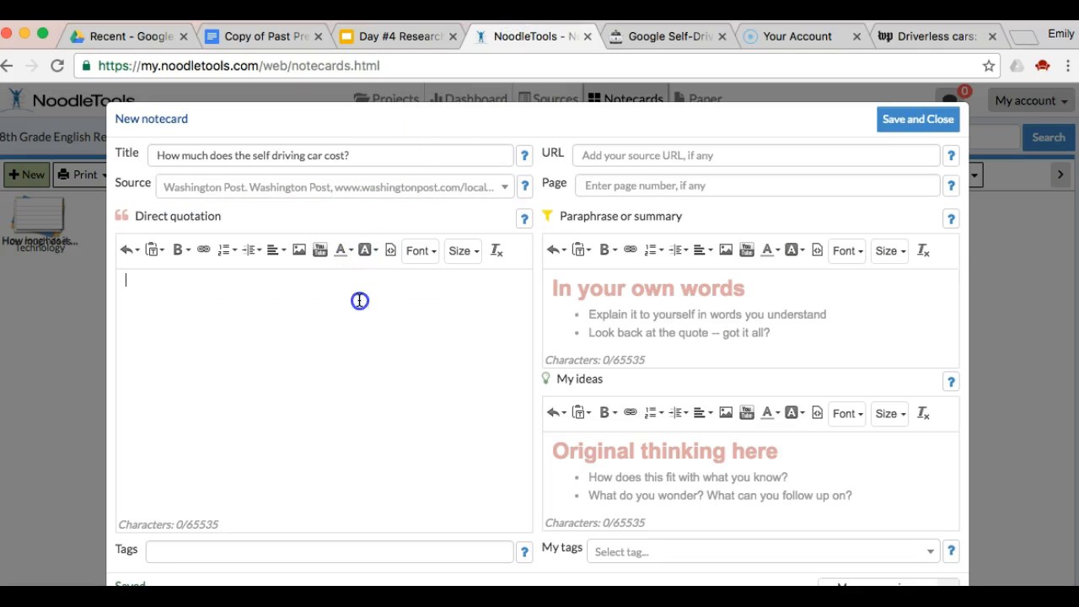
pyautogui.press('super+v')
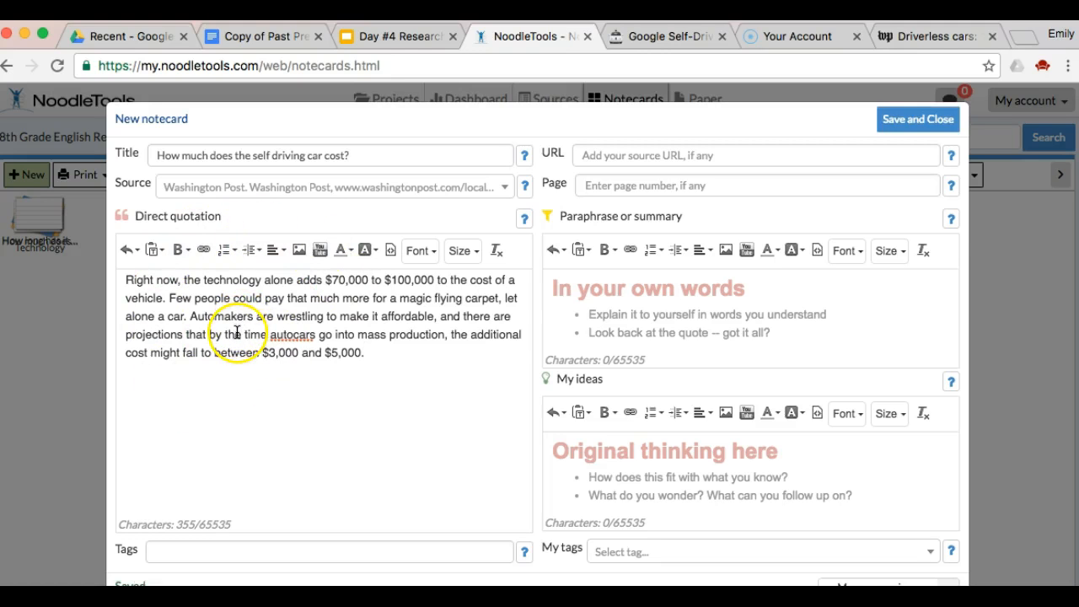
# Write the notecard's paraphrase as "As these cars become more popular the price will drop a lot."
pyautogui.click(631, 299)
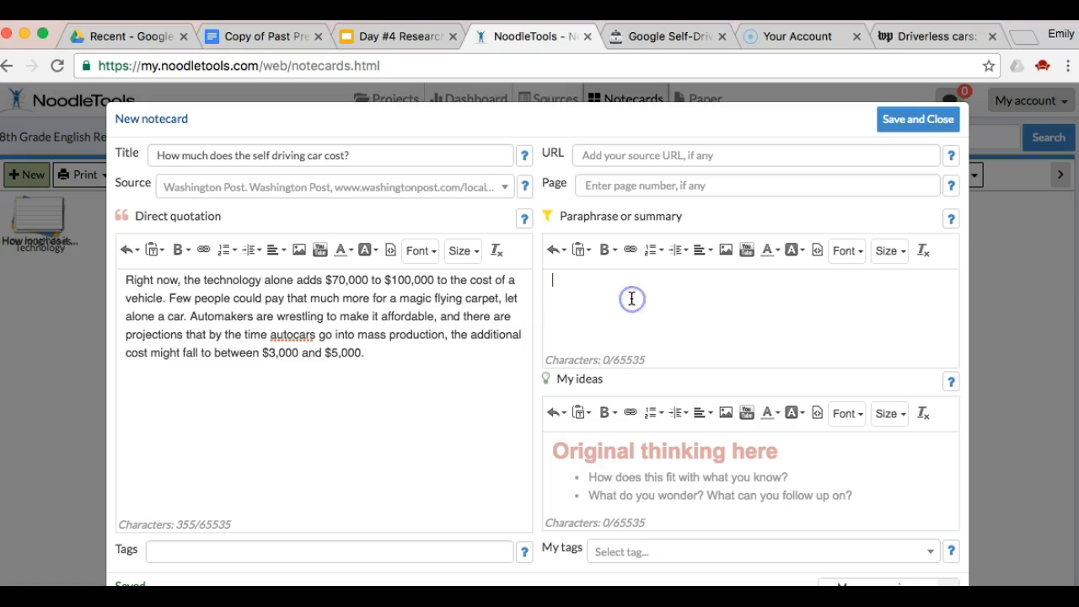
pyautogui.write('As these cars become more popular the price will drop a lot.')
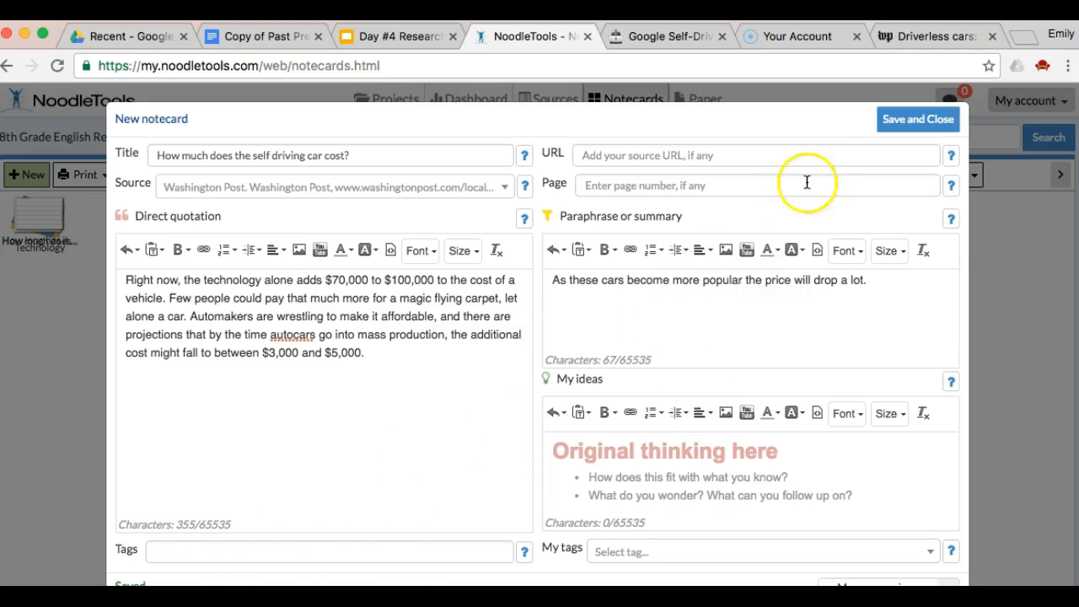
# Save and close the self-driving car cost notecard, and move it and the Technology pile to separate empty spots on the tabletop
pyautogui.click(911, 124)
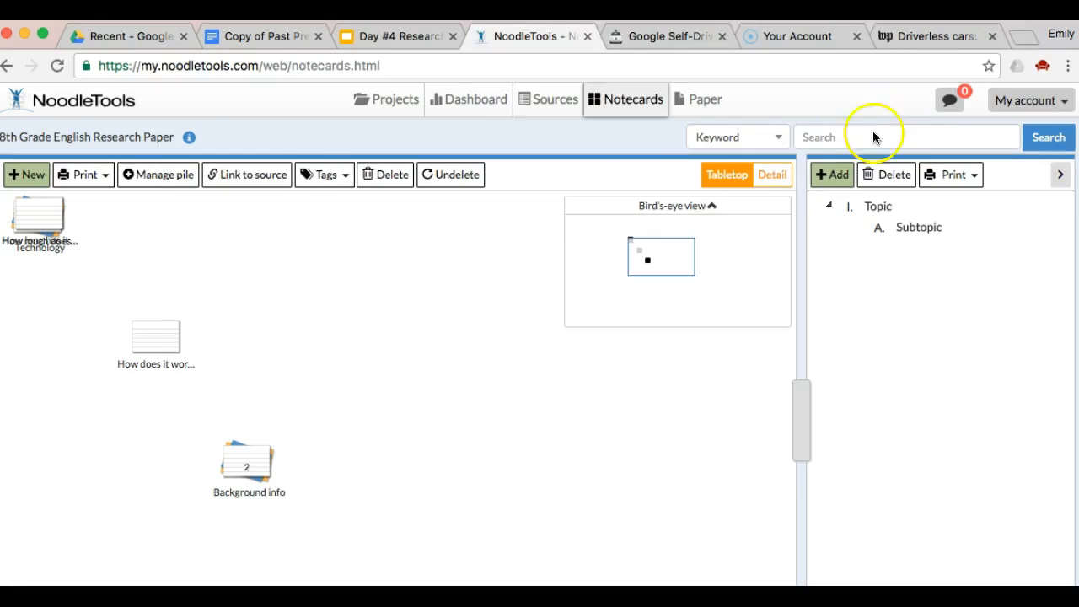
pyautogui.moveTo(63, 243); pyautogui.dragTo(184, 292)
pyautogui.moveTo(24, 244); pyautogui.dragTo(284, 286)
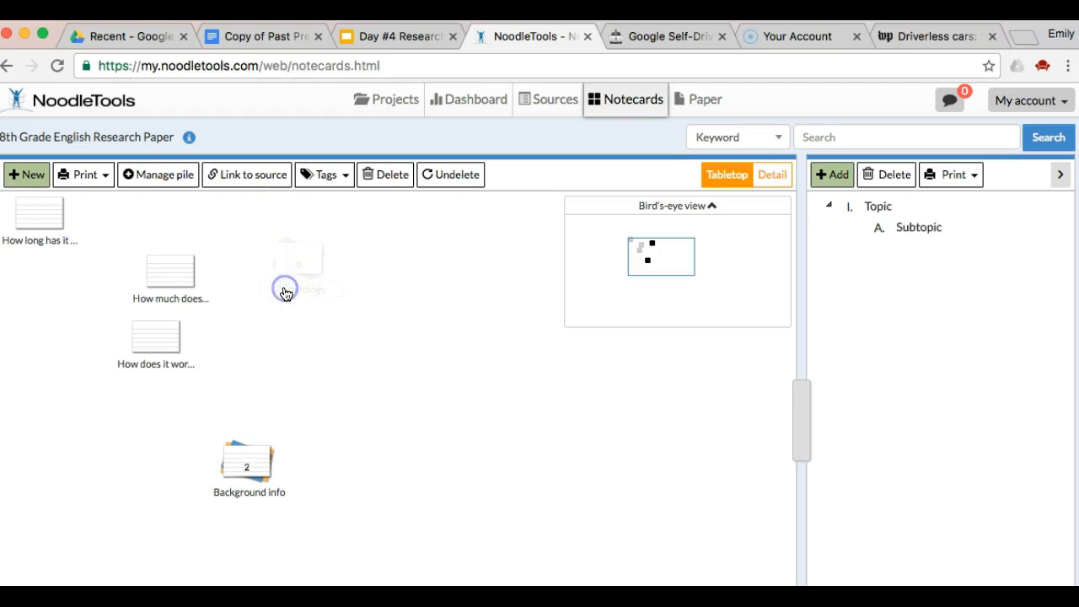
pyautogui.moveTo(177, 284)
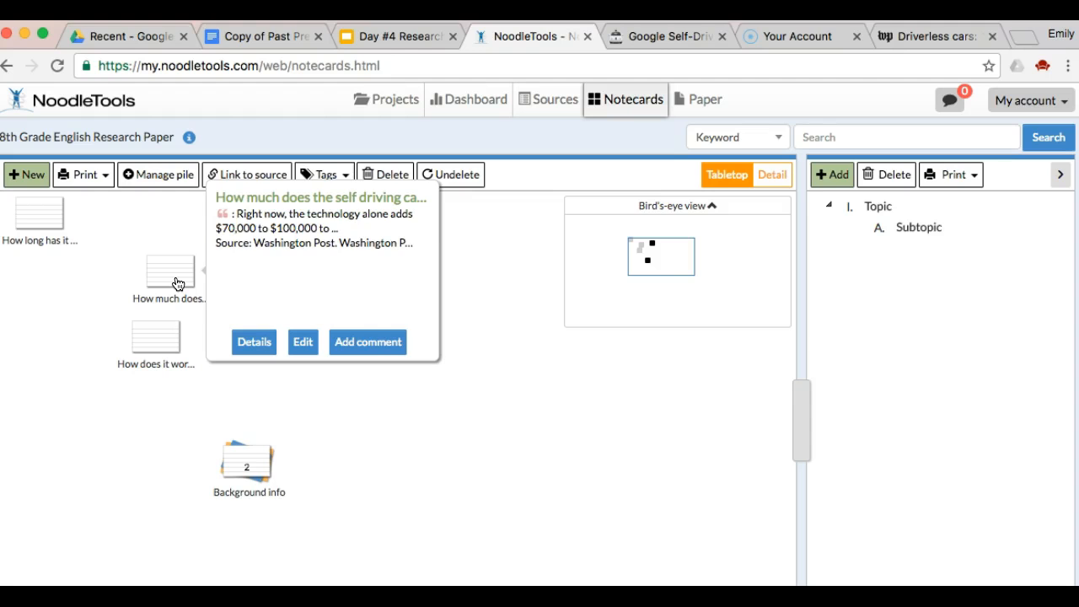
pyautogui.moveTo(169, 336)
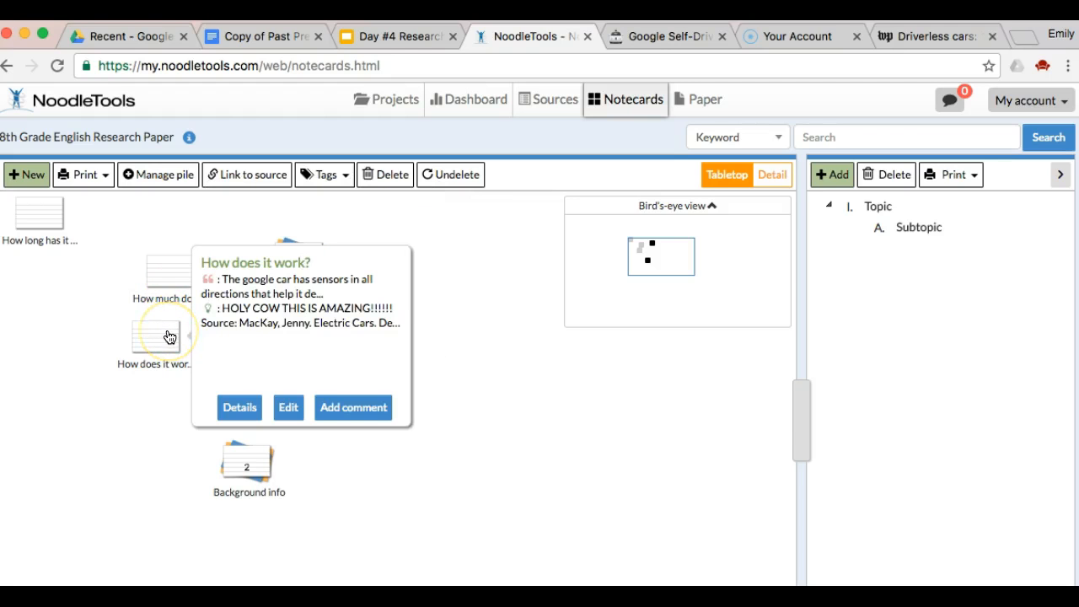
pyautogui.click(63, 220)
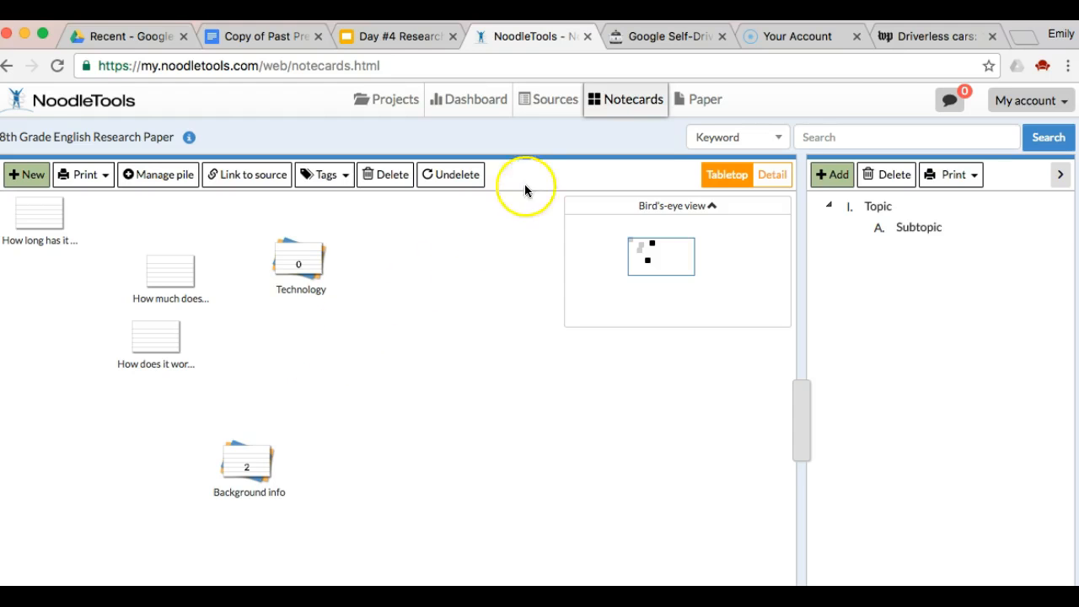
# Look at the source types offered for a new print or in-hand citation in the works cited list, without creating one
pyautogui.click(557, 110)
pyautogui.click(555, 102)
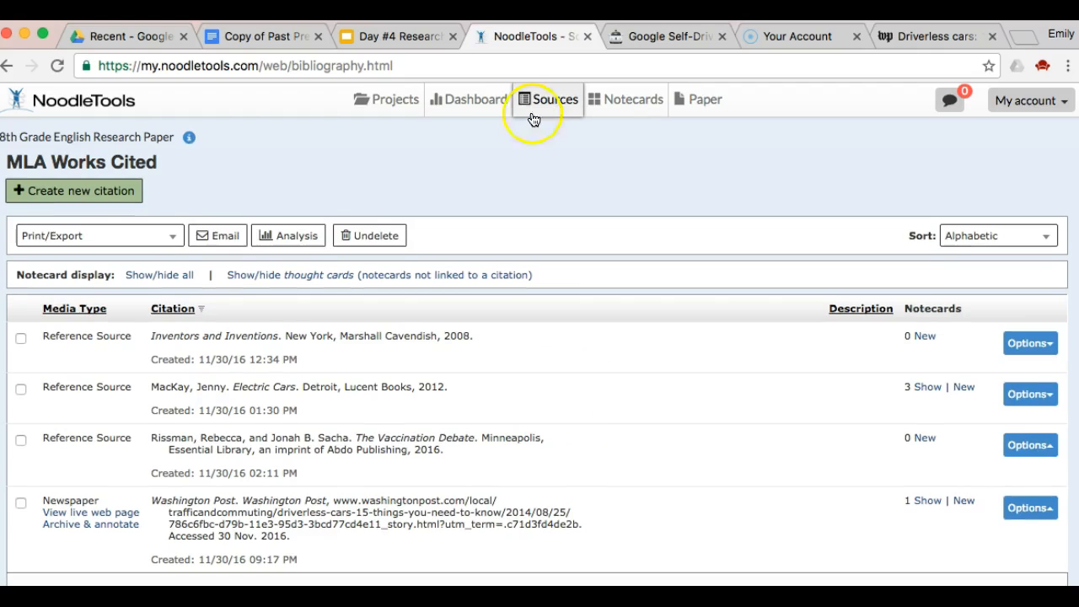
pyautogui.click(121, 197)
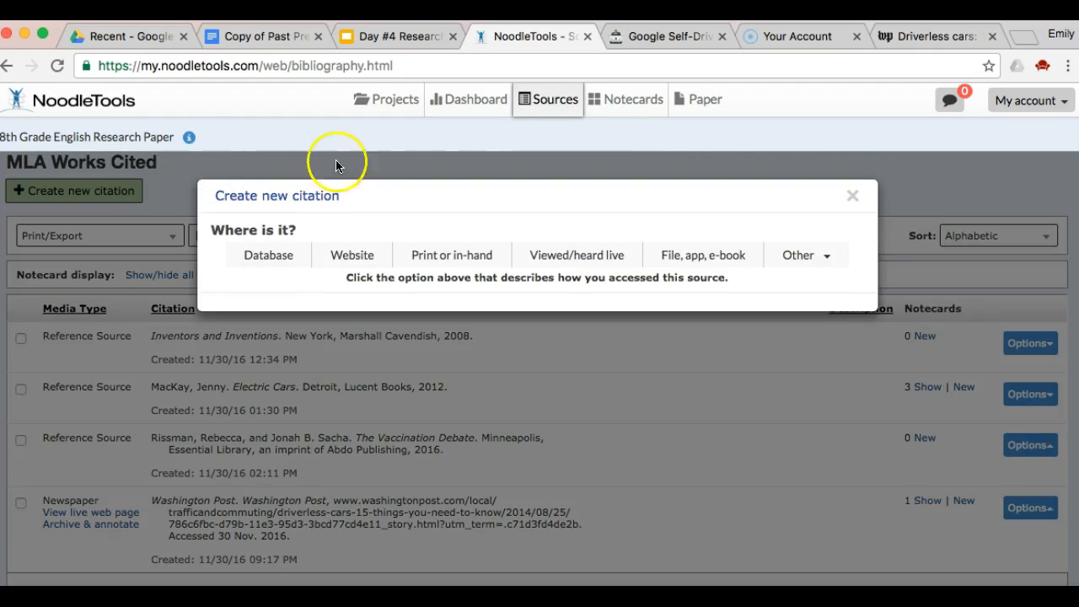
pyautogui.click(437, 256)
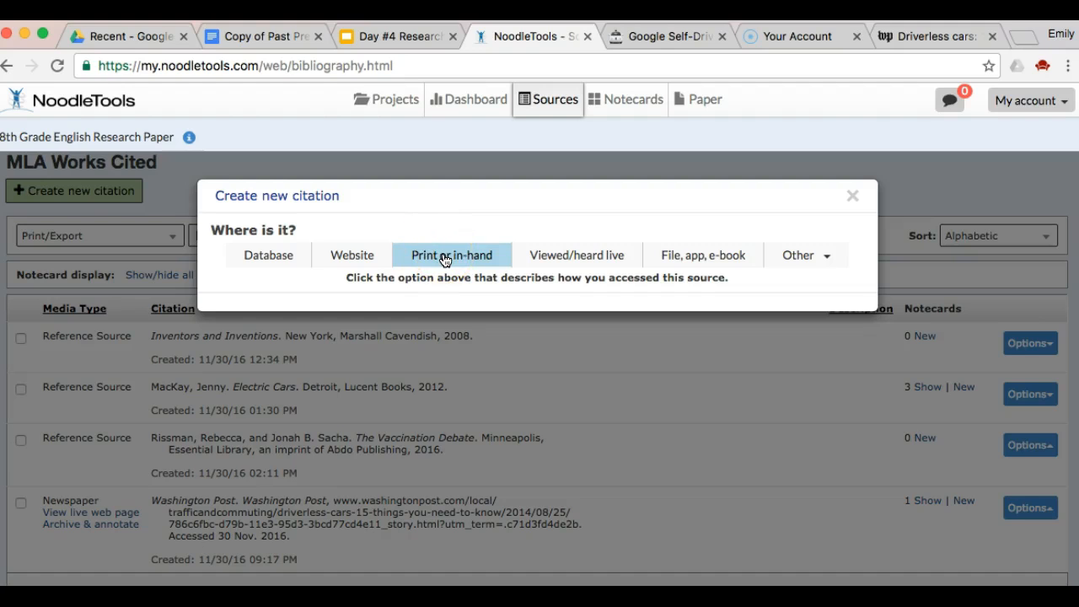
pyautogui.click(444, 260)
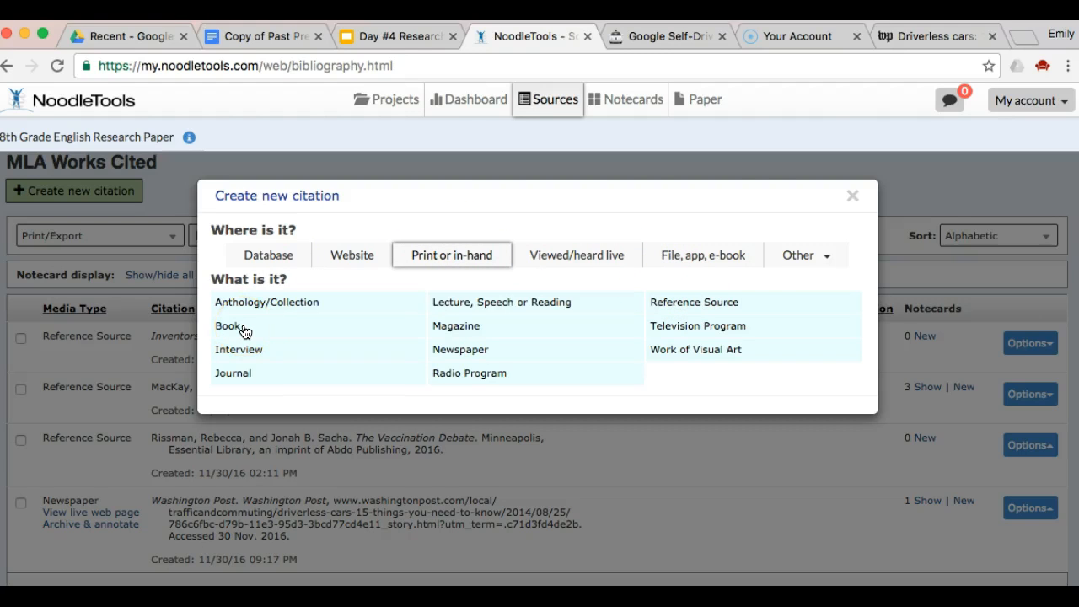
pyautogui.click(852, 196)
# Start a new notecard and look through the citations available as its source, leaving the source unselected
pyautogui.click(638, 105)
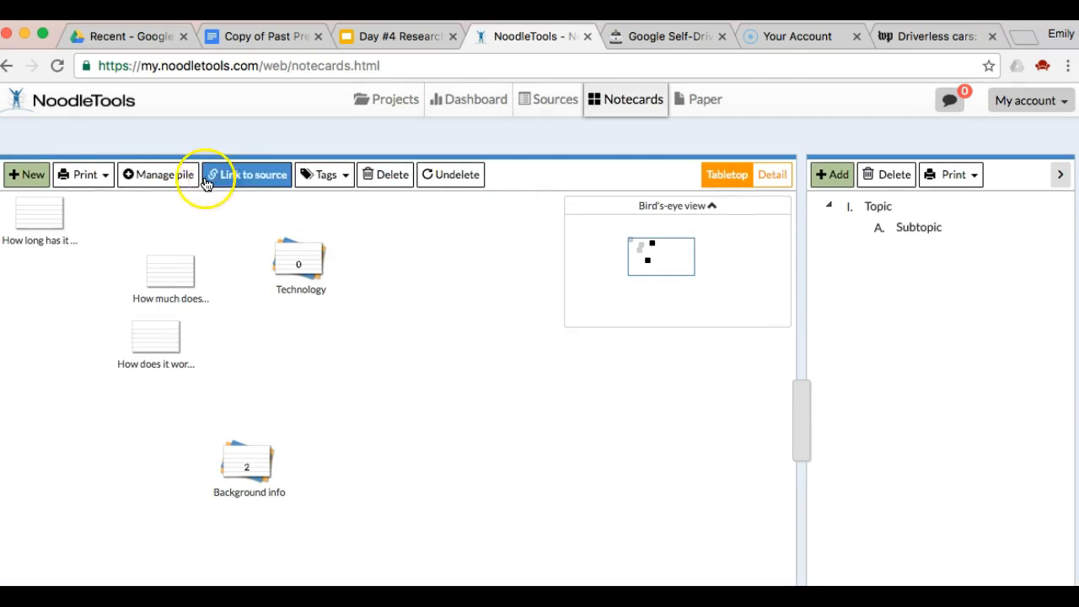
pyautogui.click(34, 173)
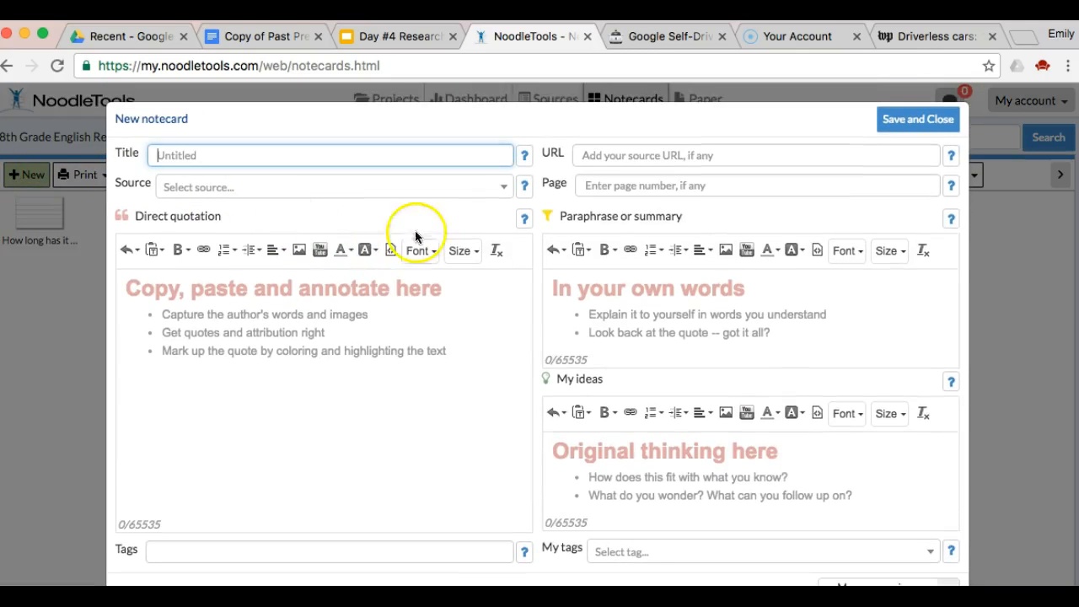
pyautogui.click(500, 189)
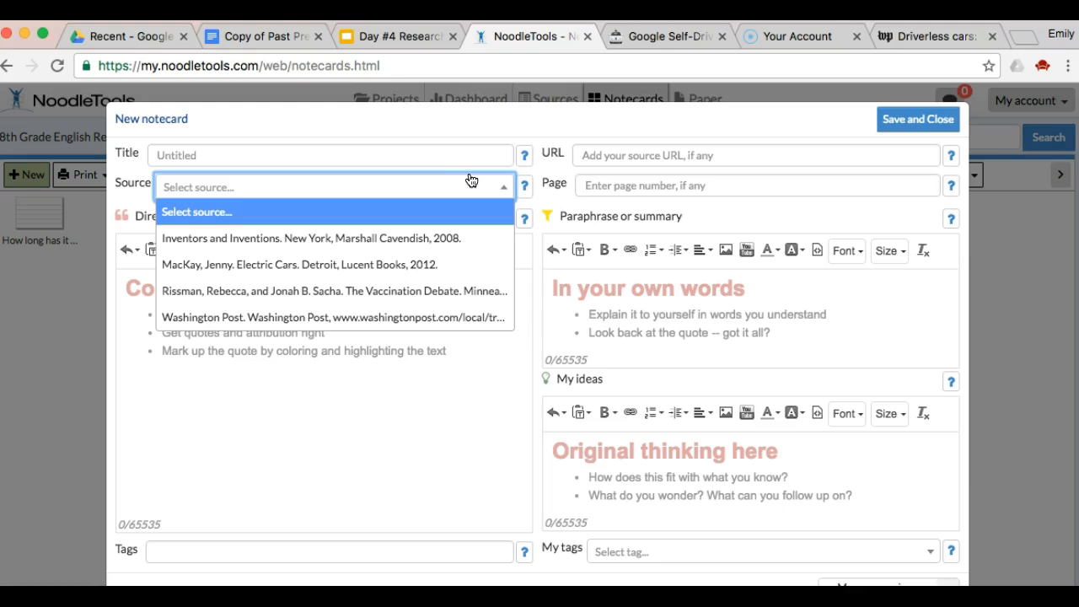
pyautogui.click(474, 141)
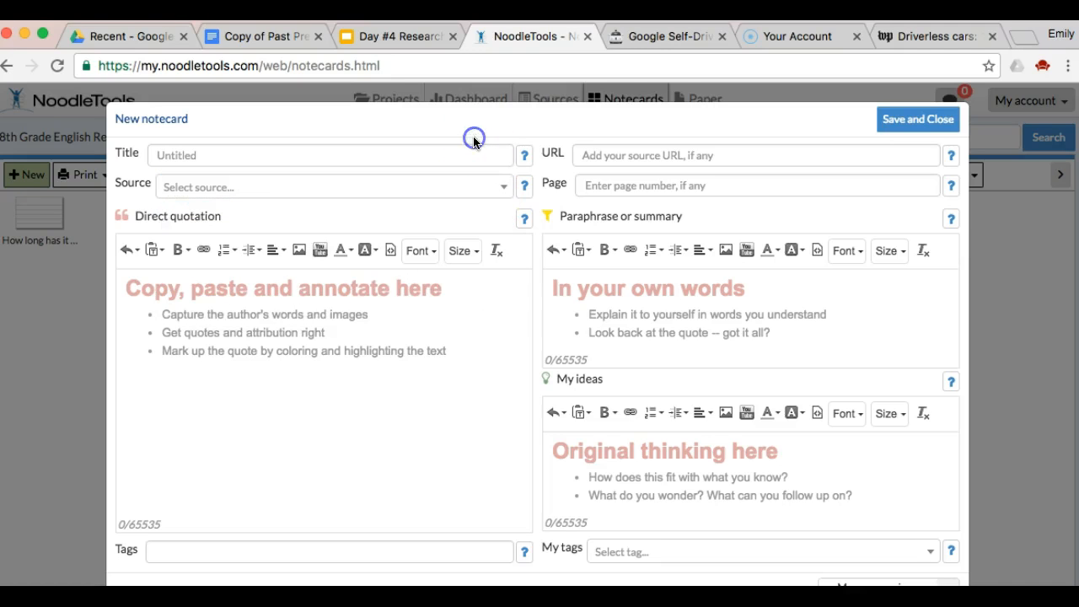